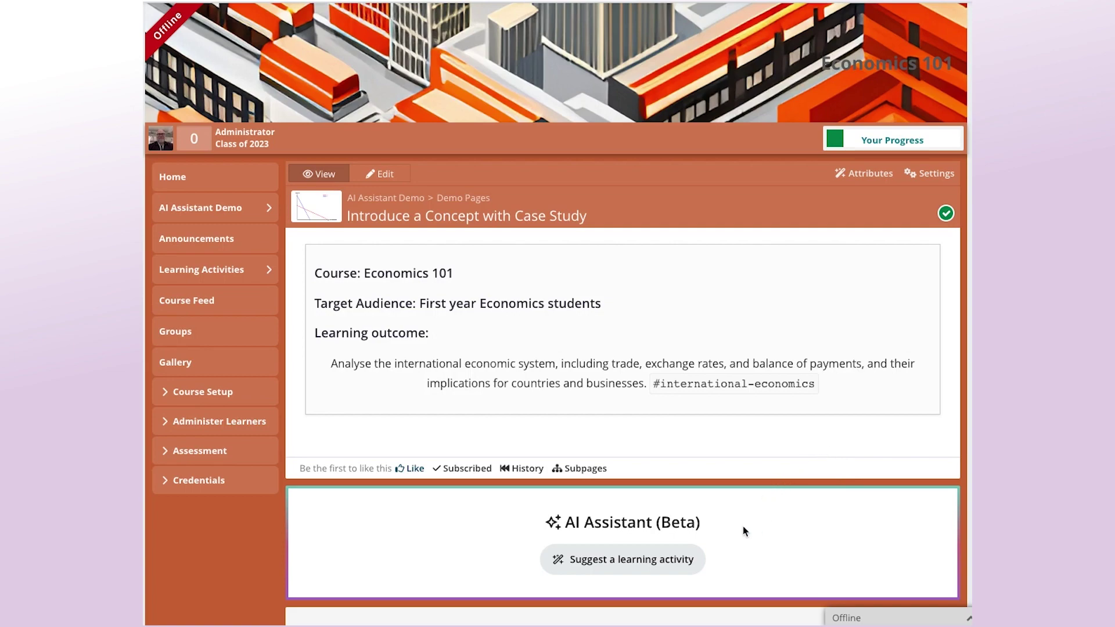
Start an Introduce a Concept activity with concept 'Comparative Advantage' and topic 'International Economics'.
click(645, 561)
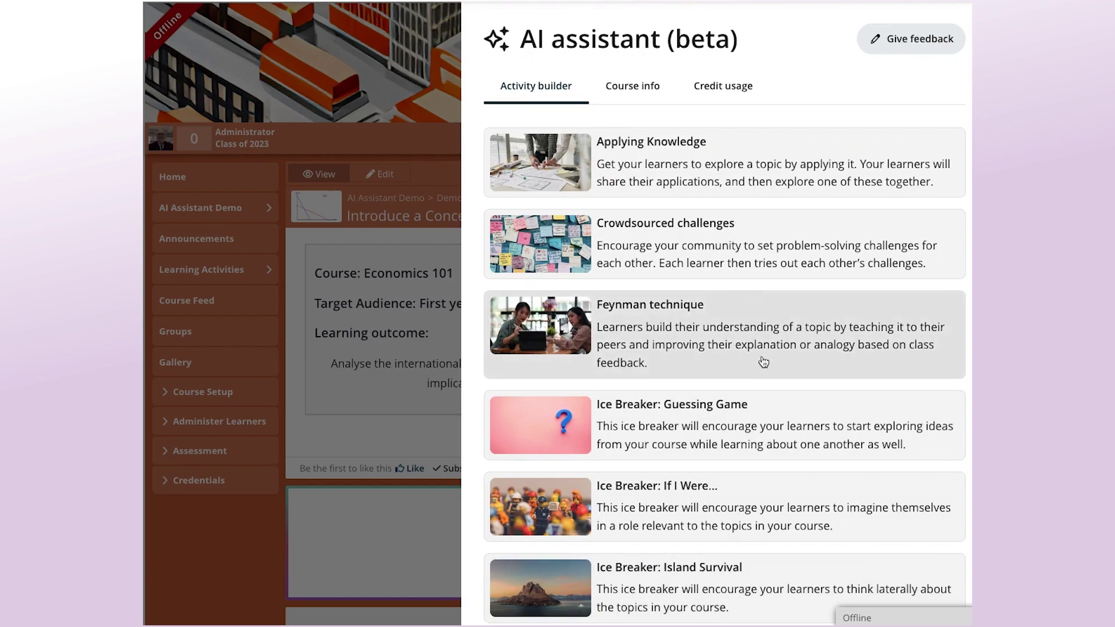
scroll(764, 362, down, 5)
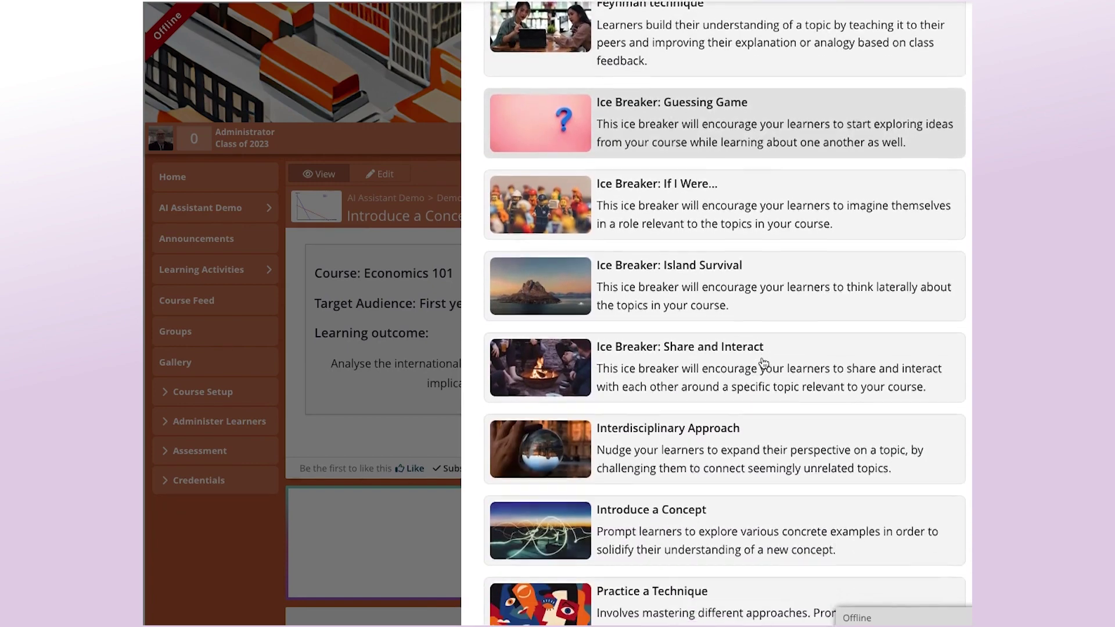
click(669, 514)
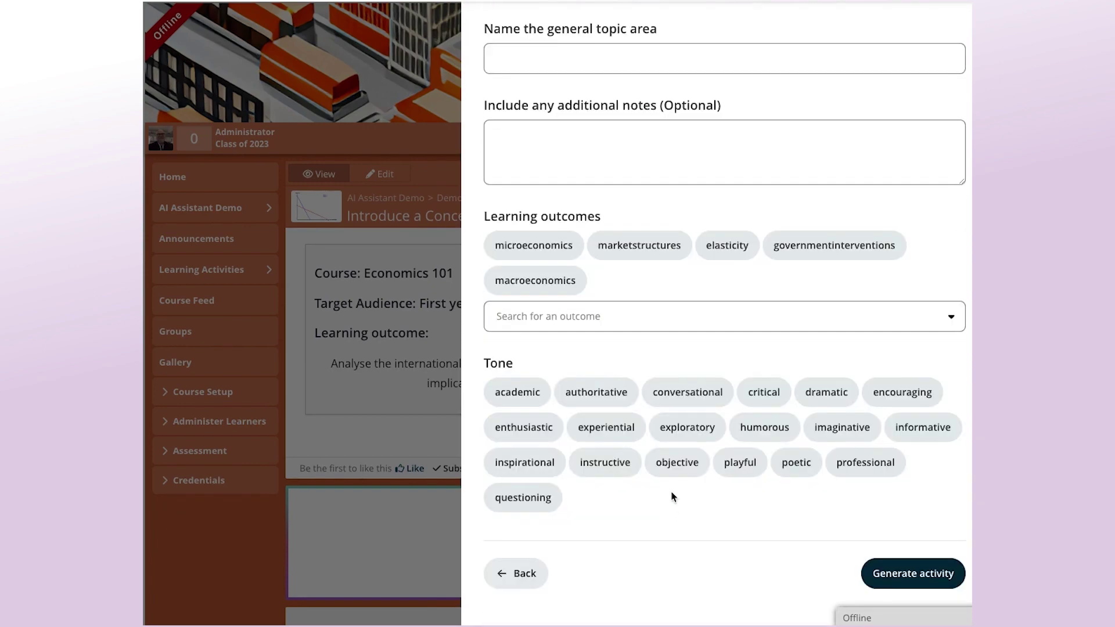
scroll(671, 496, up, 2)
scroll(674, 496, up, 2)
click(567, 236)
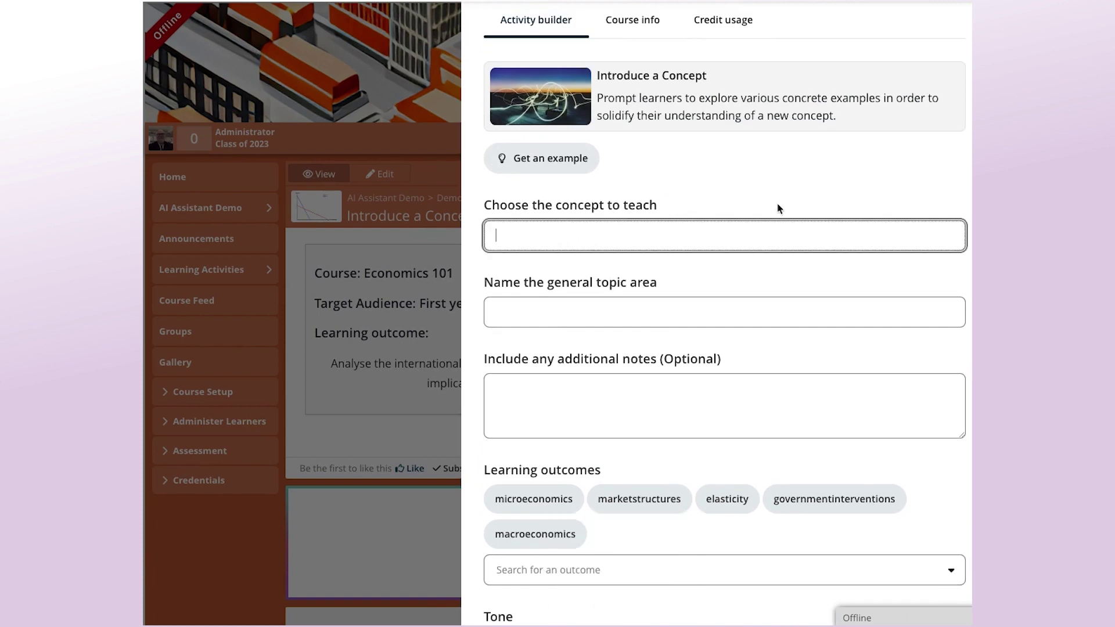
text(Comparative Advantage)
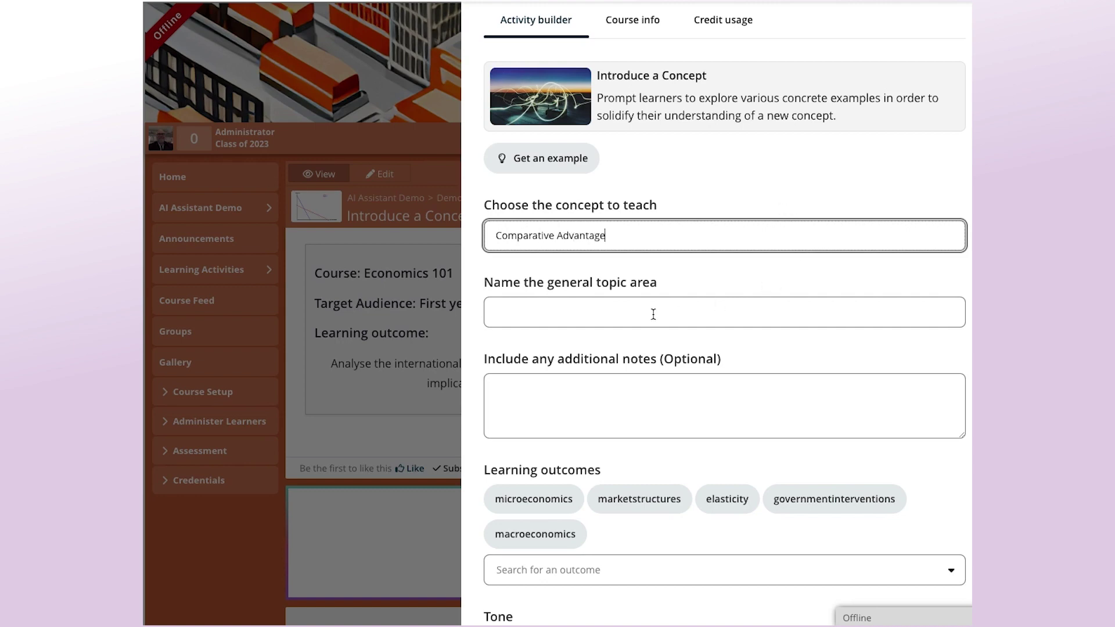
click(653, 314)
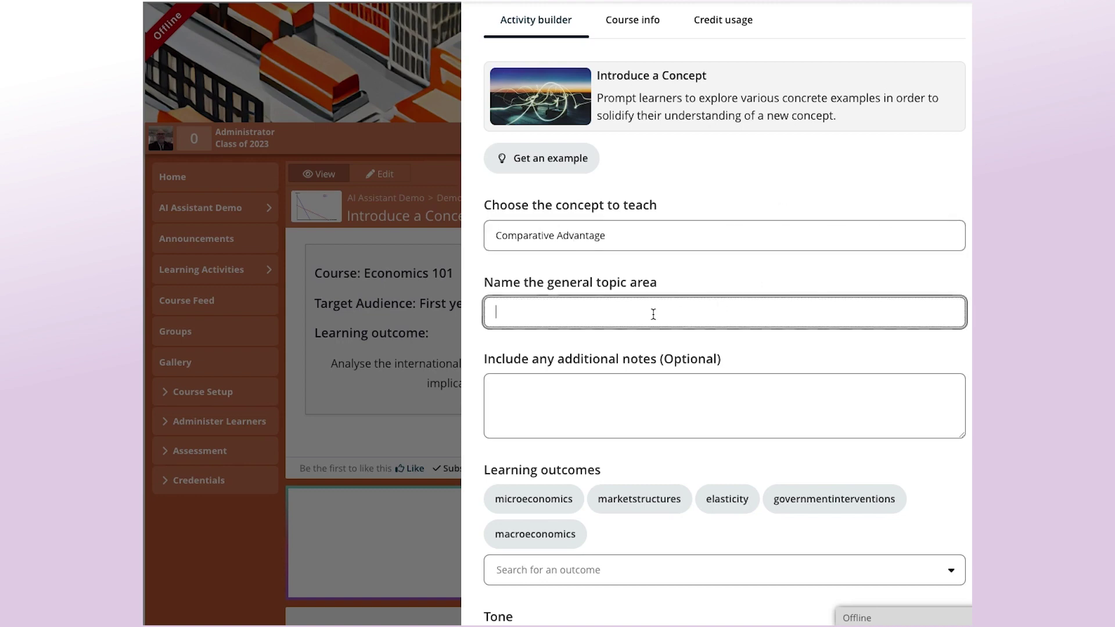
text(International Economics)
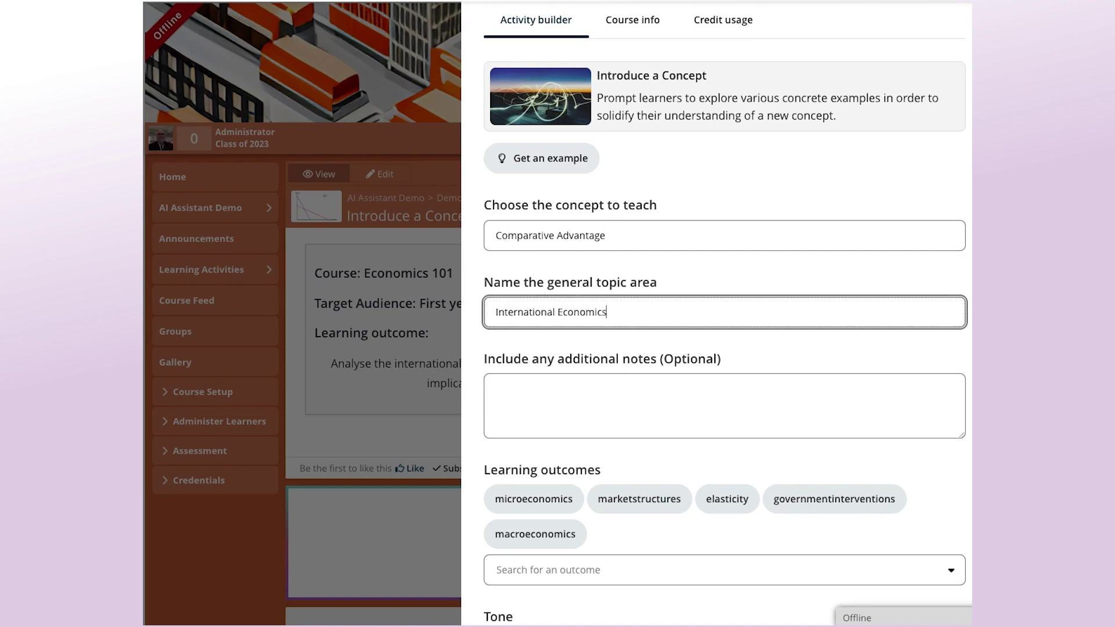
click(790, 186)
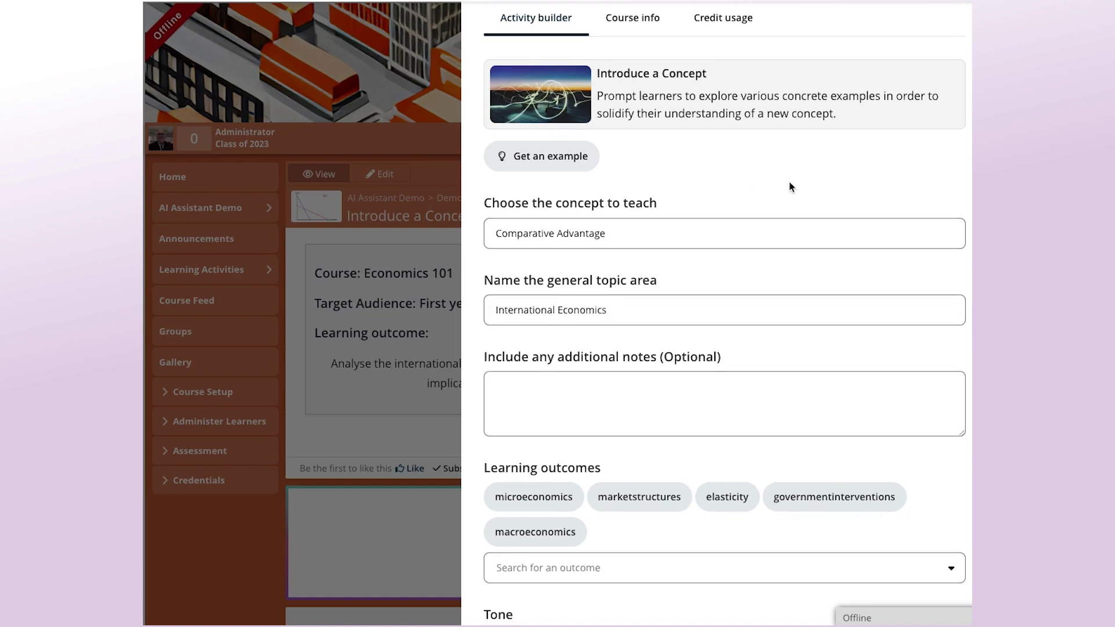
Tick and save the internationaleconomics learning outcome, then generate the activity.
scroll(789, 185, down, 1)
scroll(790, 185, down, 3)
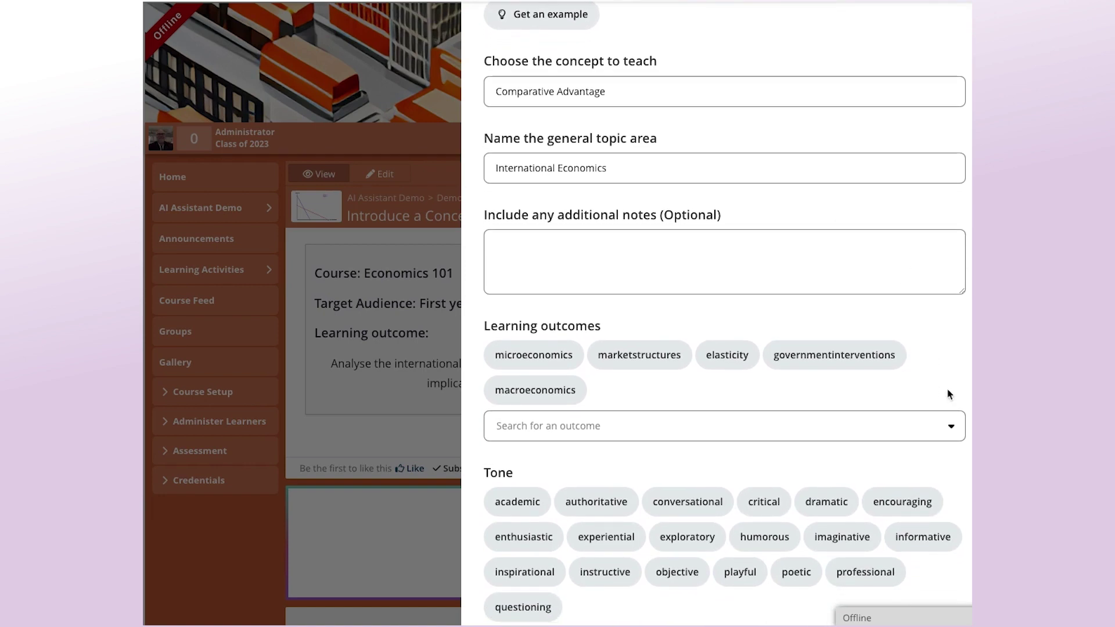
click(951, 427)
scroll(694, 445, down, 3)
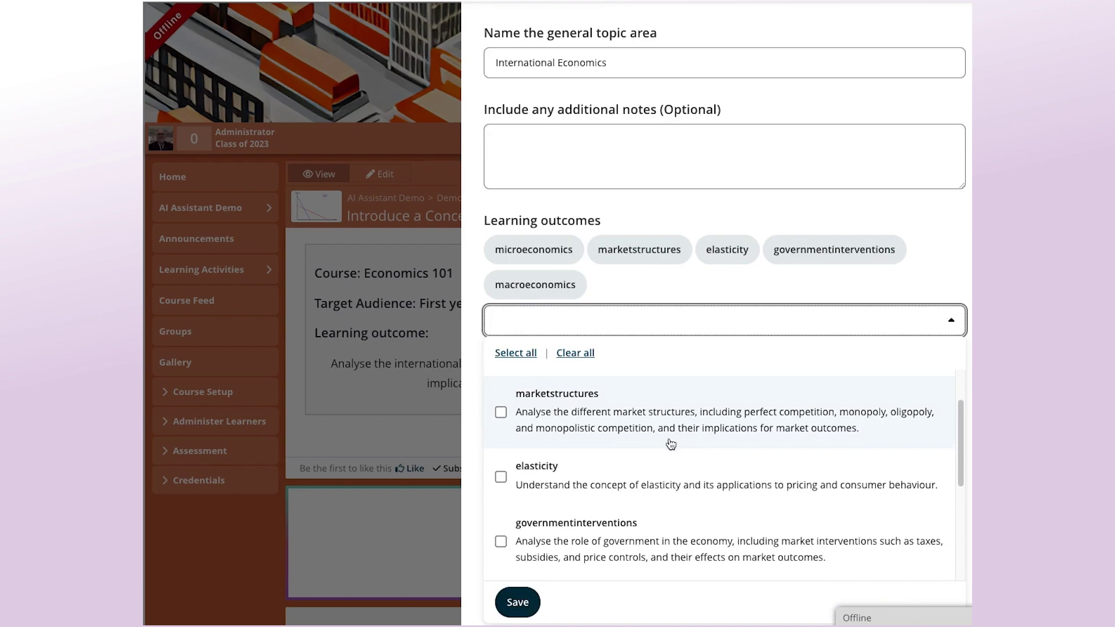
scroll(657, 470, down, 1)
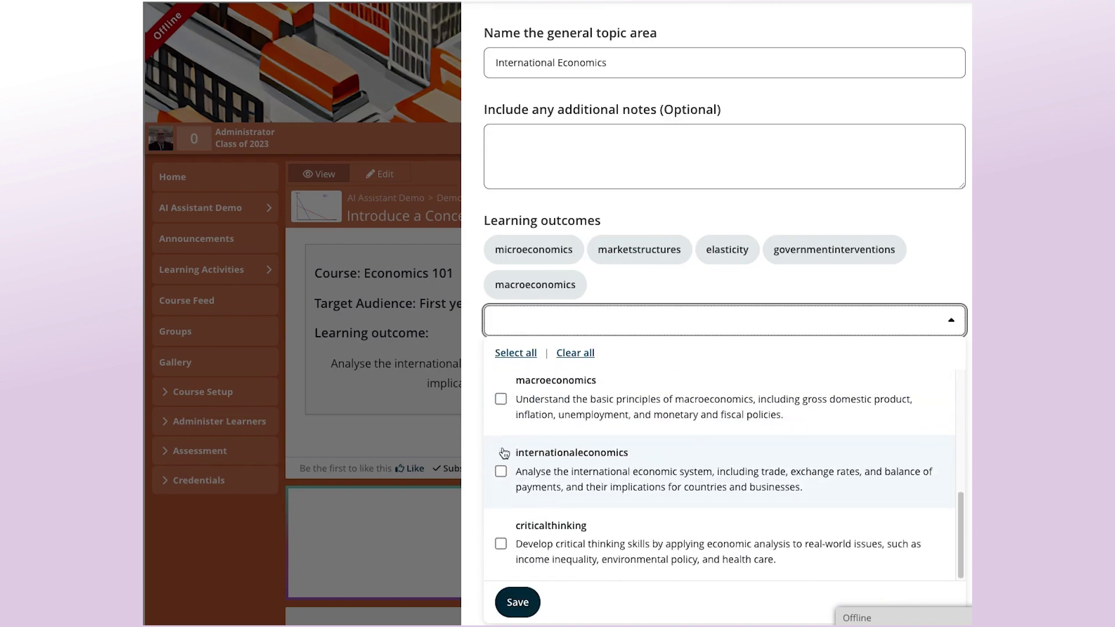
click(501, 471)
click(518, 603)
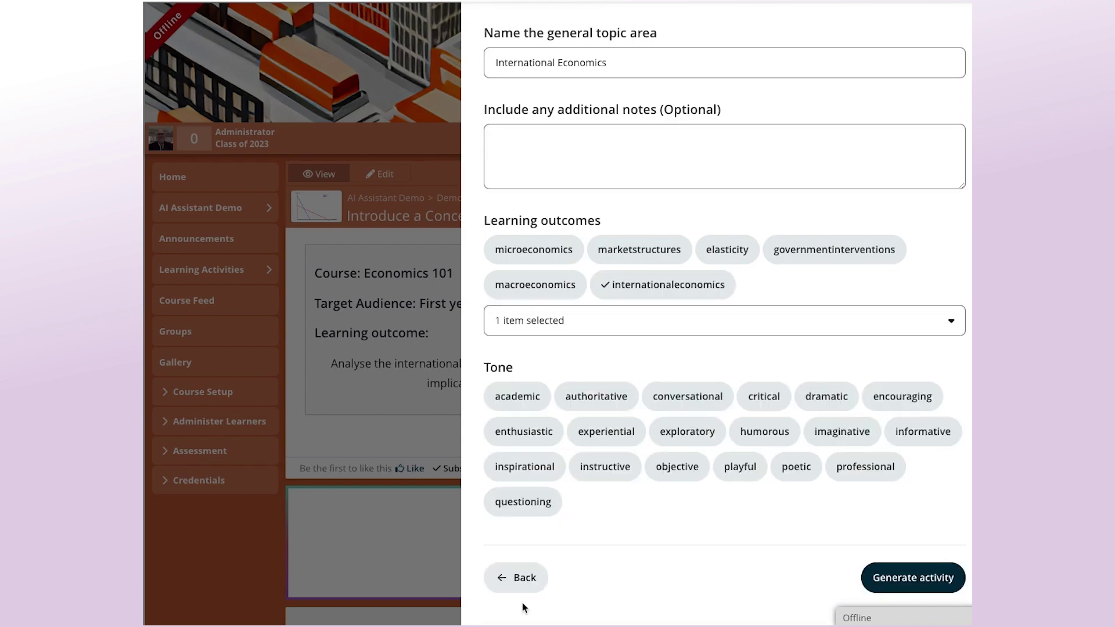
click(903, 576)
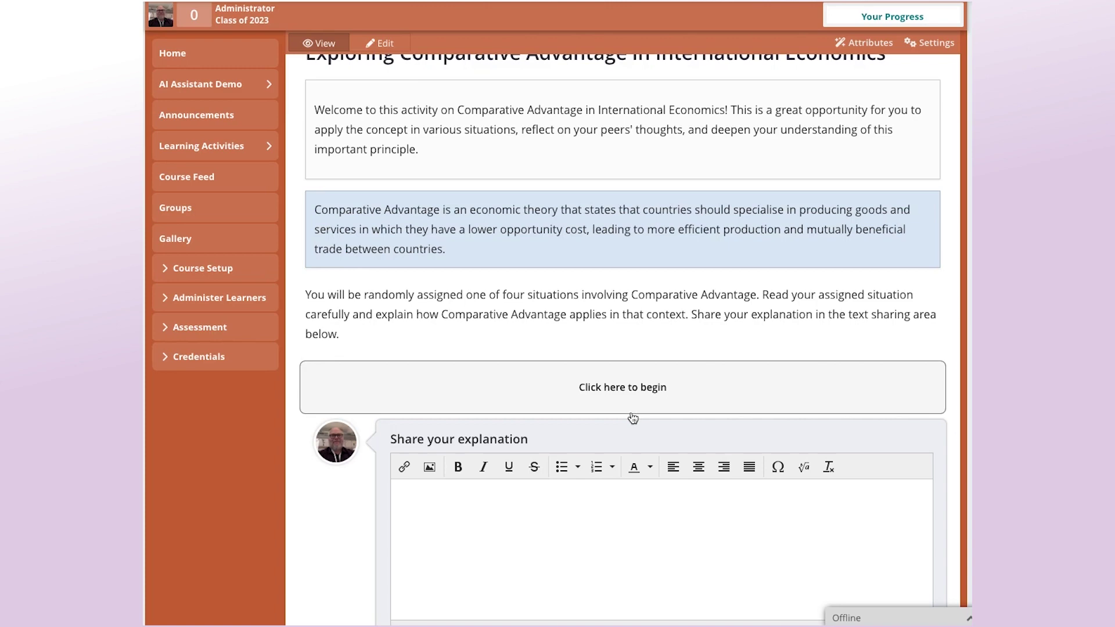
Scroll through the generated Comparative Advantage activity to review its sections.
scroll(633, 418, up, 3)
scroll(633, 419, down, 5)
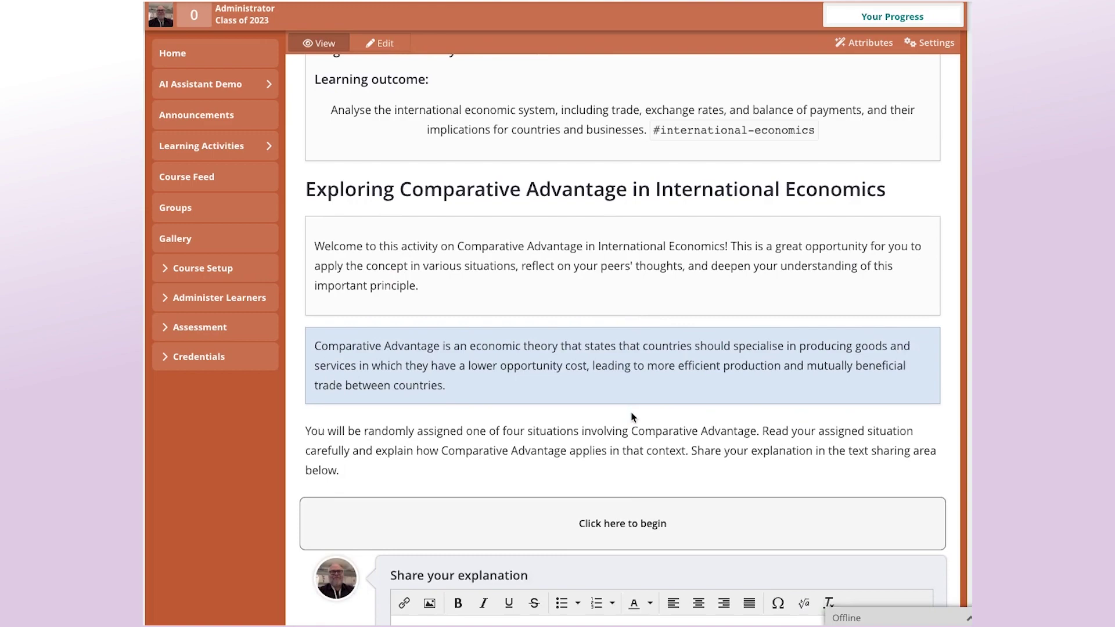
scroll(633, 417, down, 8)
scroll(632, 418, up, 4)
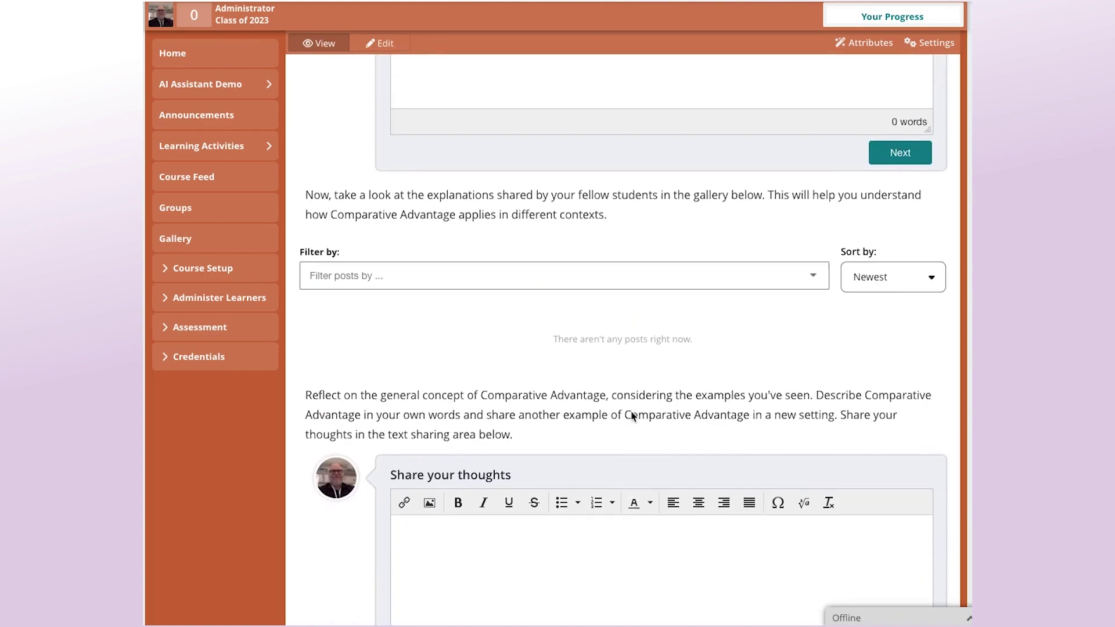
scroll(633, 417, up, 7)
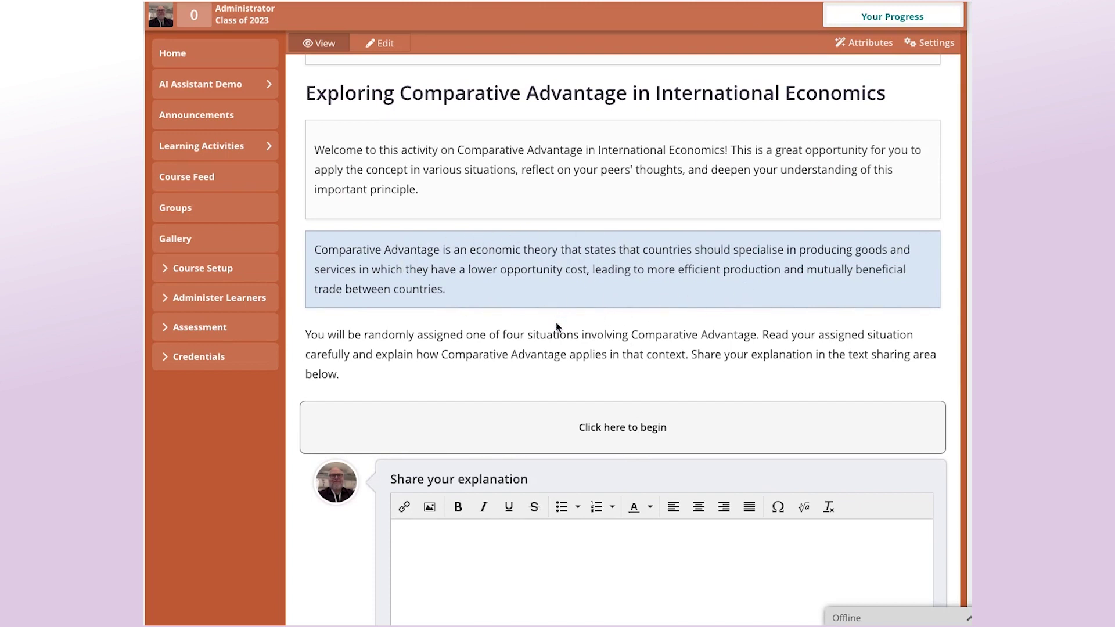
Reveal a random scenario on Country A's electronics and Country B's agriculture, then review the rest.
click(621, 429)
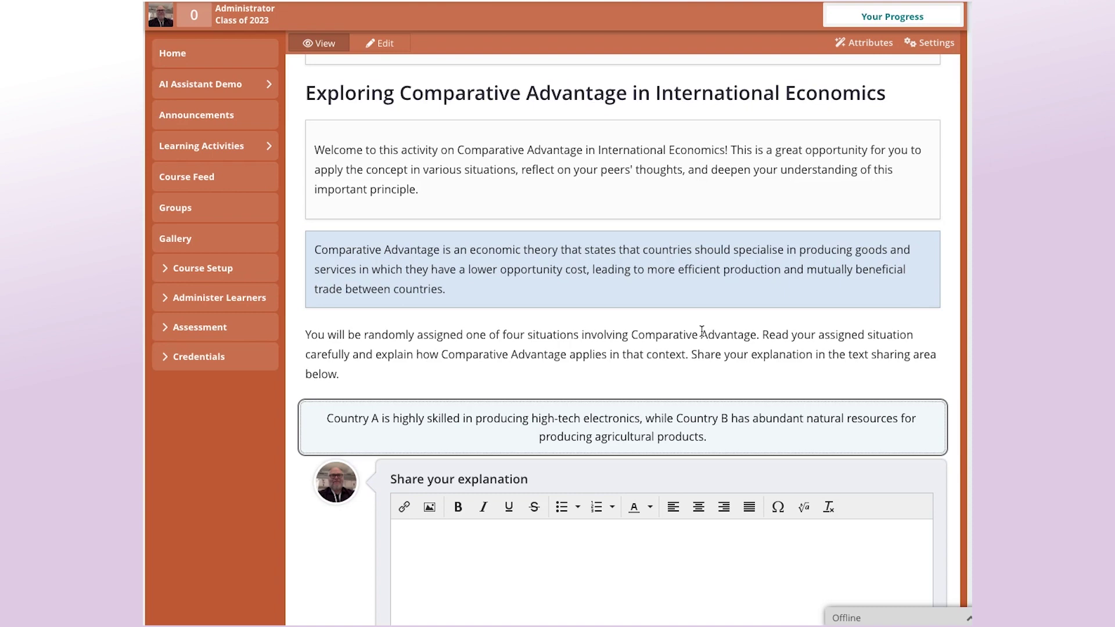
scroll(674, 371, down, 3)
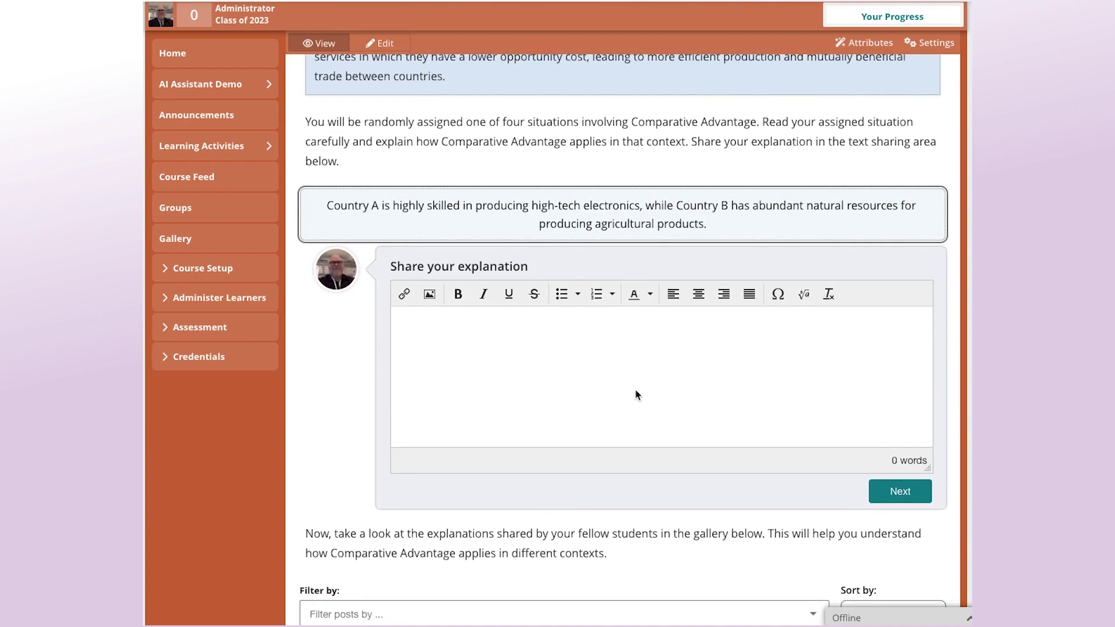
scroll(636, 390, down, 4)
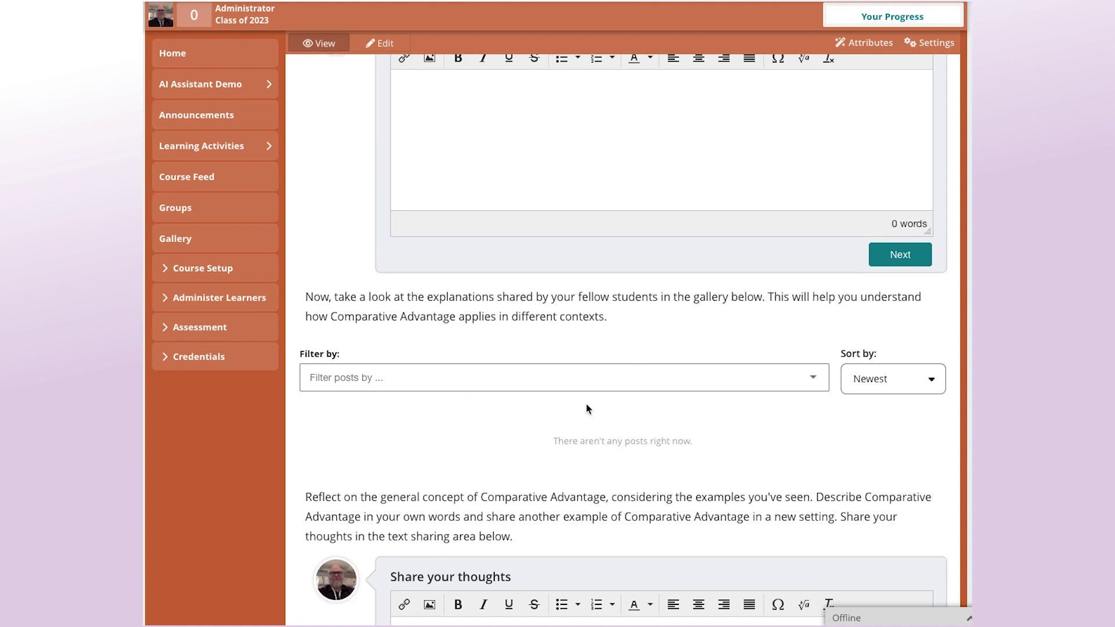
scroll(588, 409, down, 4)
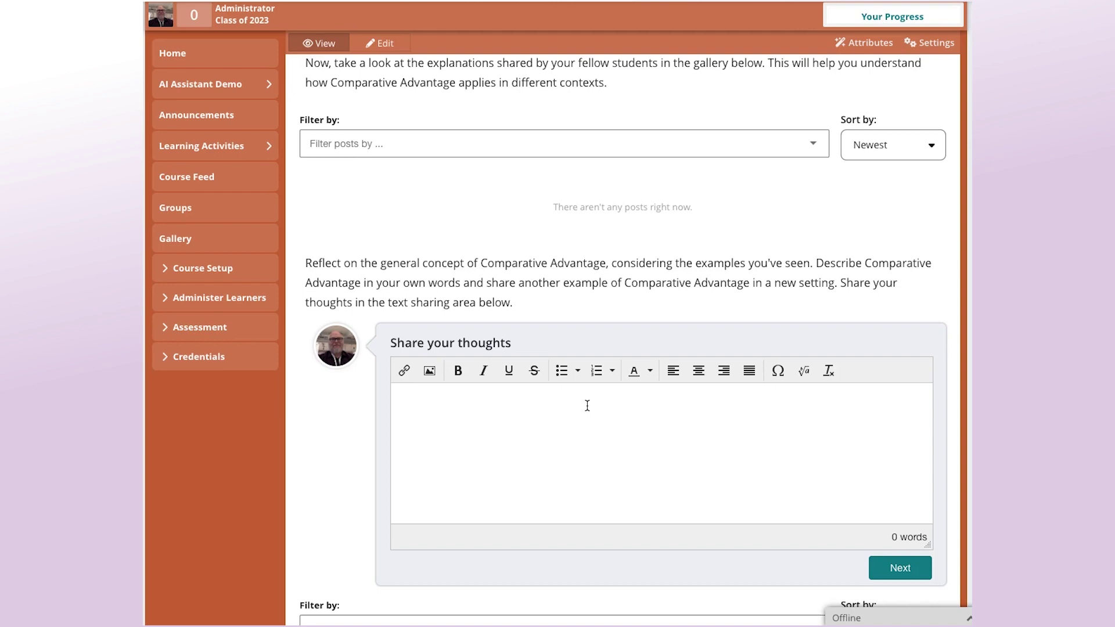
scroll(588, 406, down, 4)
scroll(588, 406, up, 10)
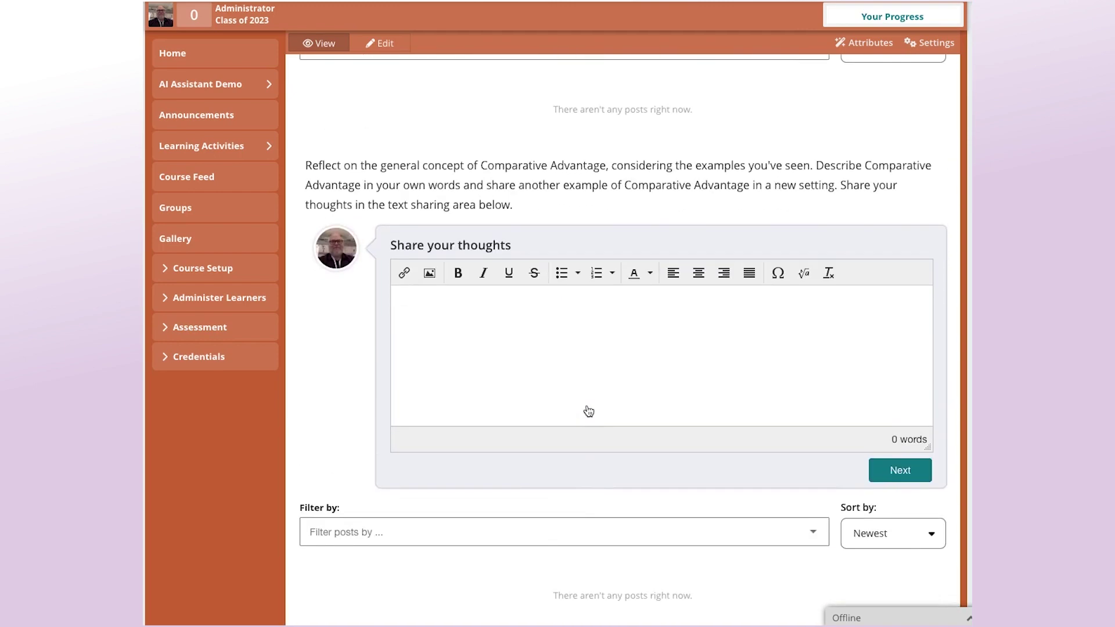
scroll(588, 409, up, 8)
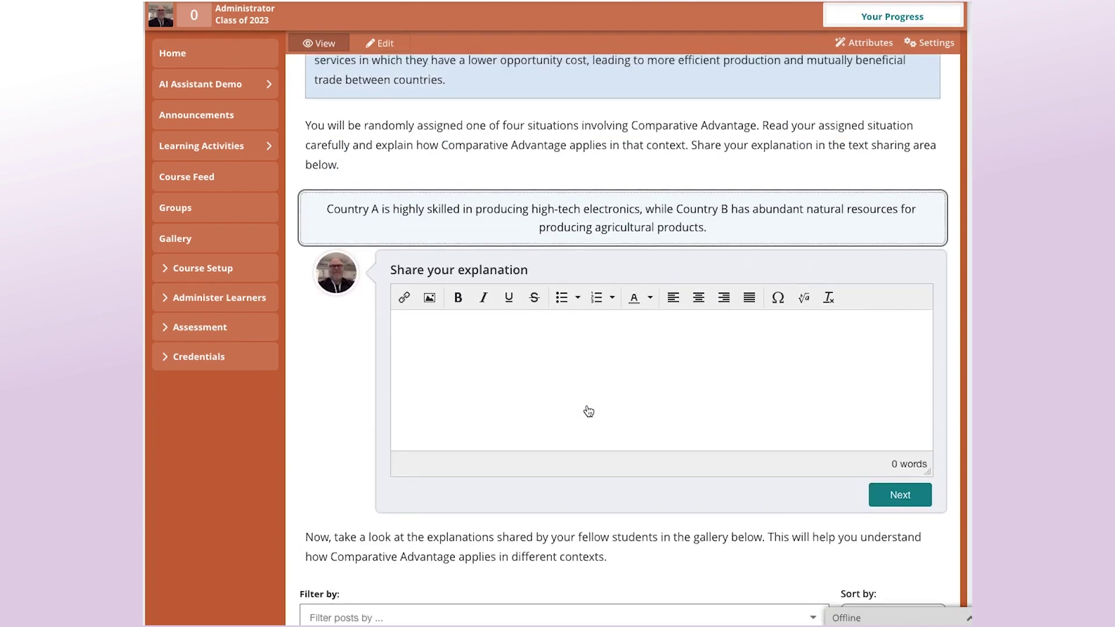
scroll(588, 410, up, 2)
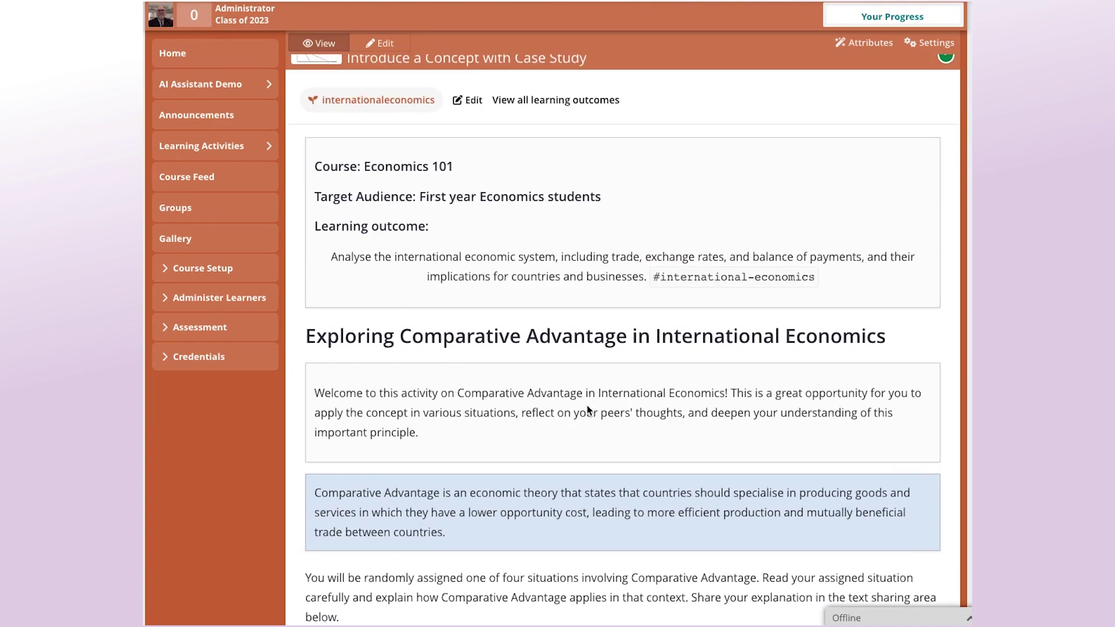
scroll(587, 407, down, 4)
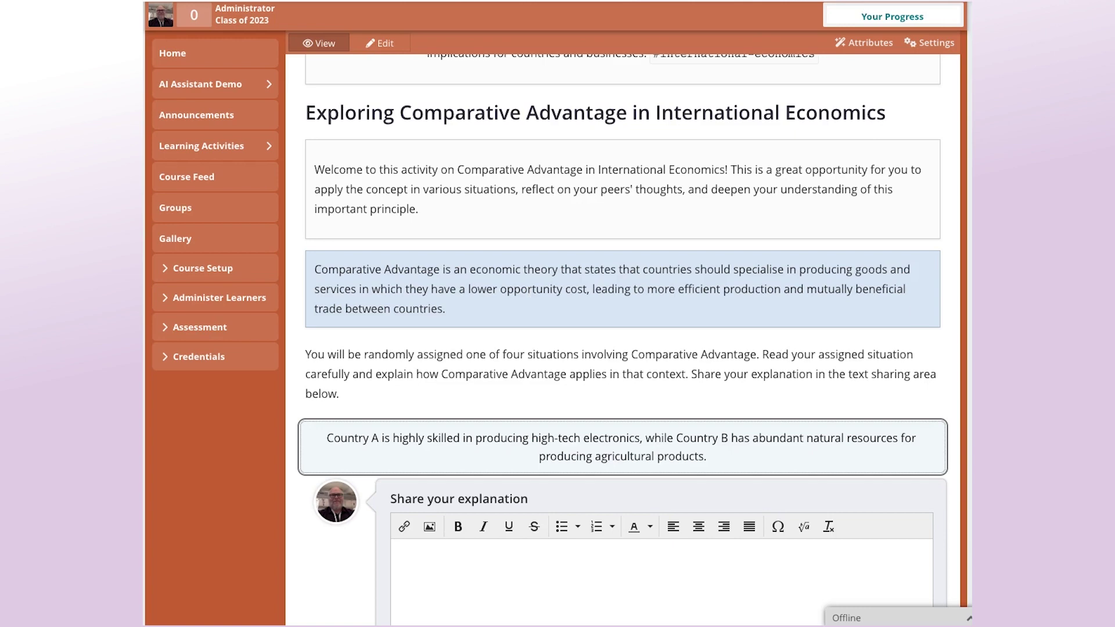
In edit mode, insert a new text block below the Comparative Advantage definition.
click(376, 43)
scroll(528, 279, down, 4)
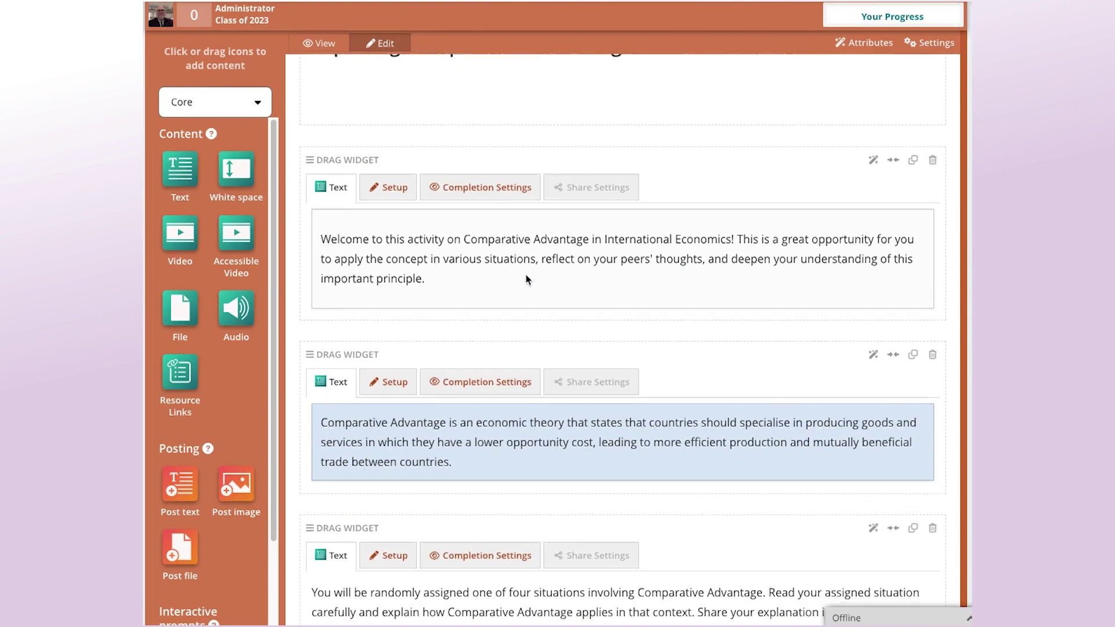
scroll(528, 280, down, 3)
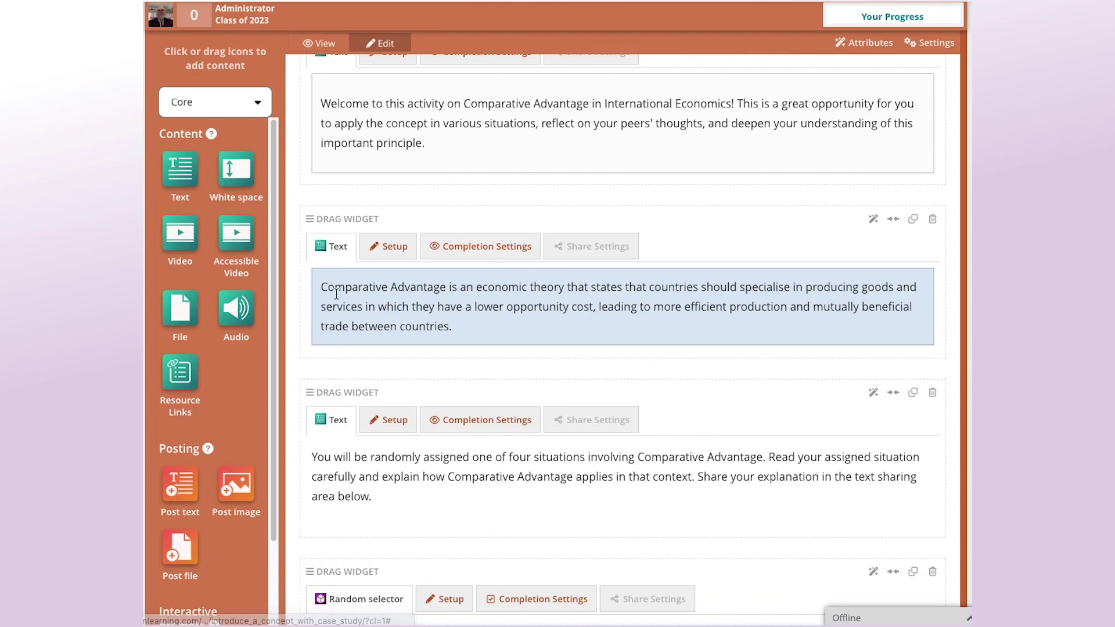
drag(177, 169, 446, 368)
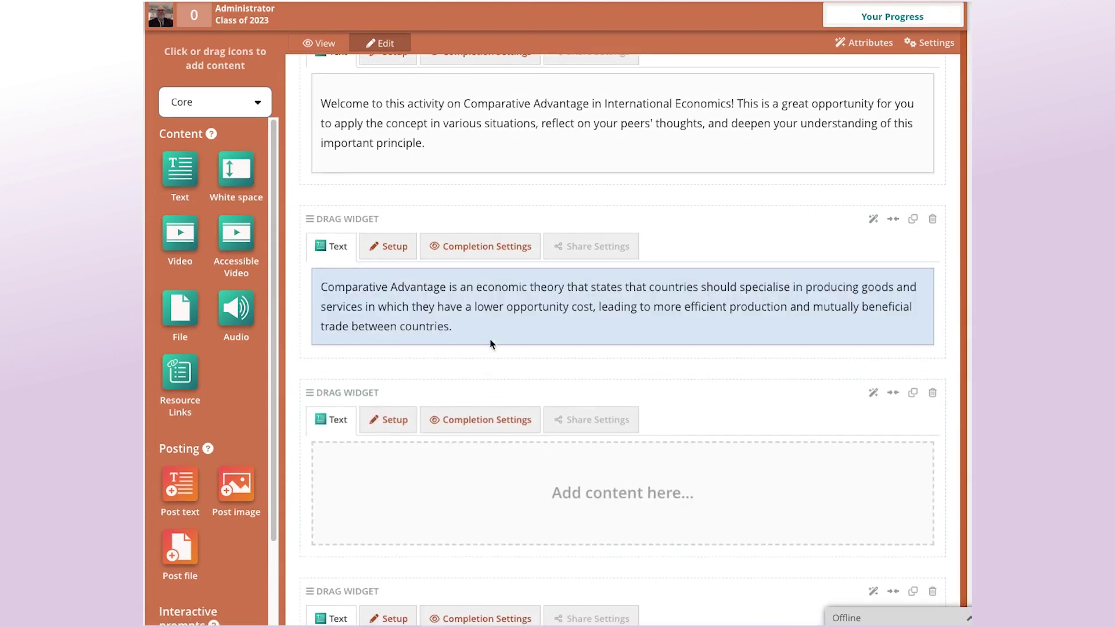
Open the new text block's Setup editor and place the caret in it.
scroll(560, 391, down, 2)
scroll(560, 391, down, 1)
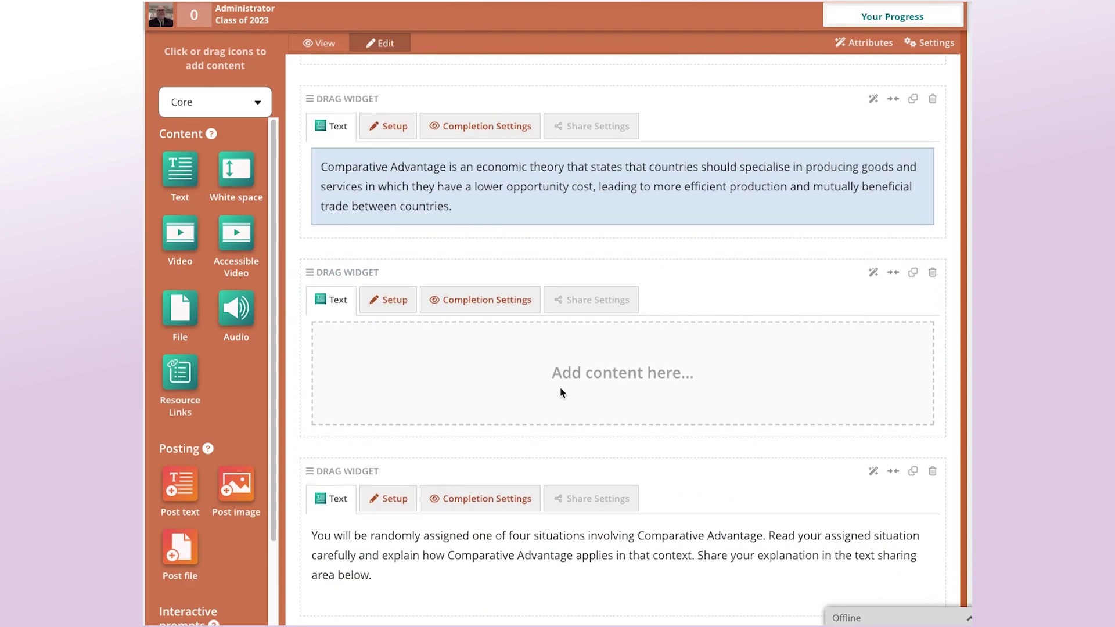
click(381, 300)
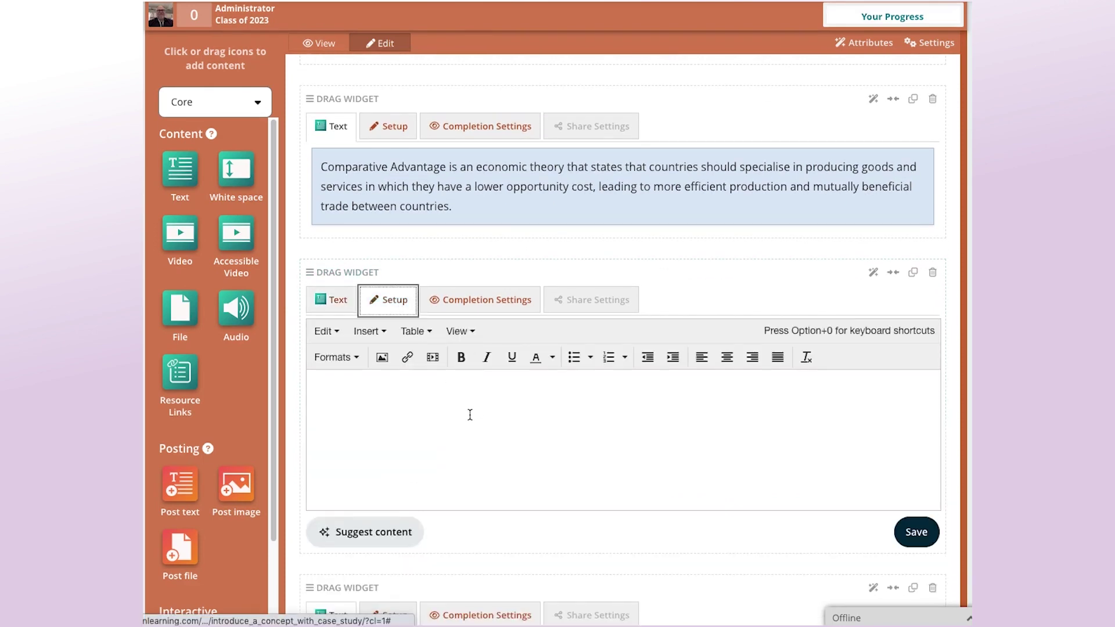
click(386, 442)
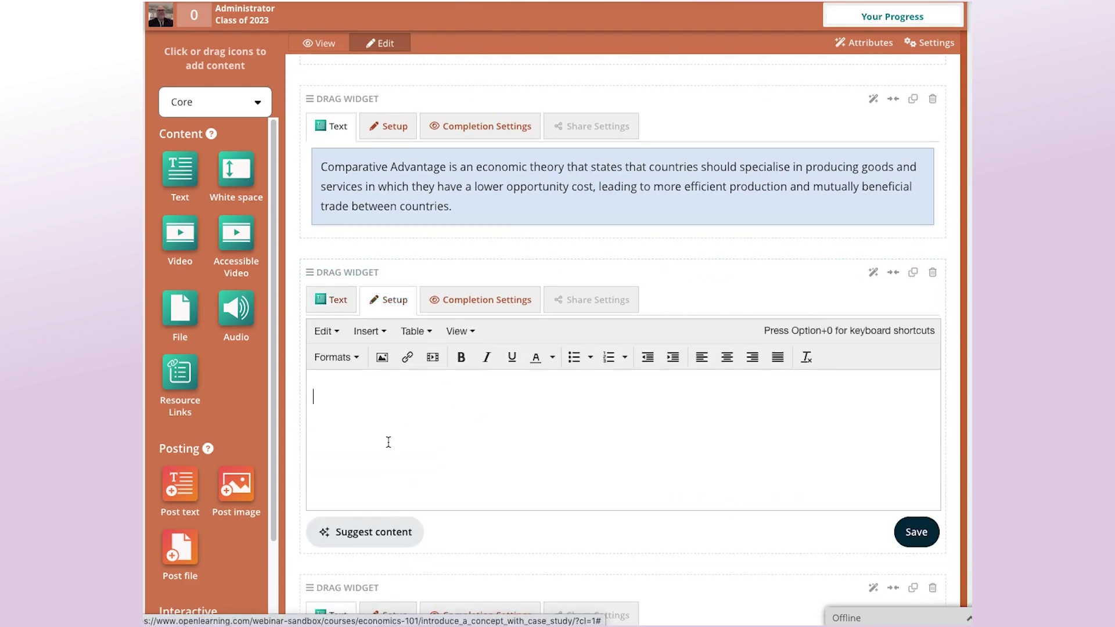
Fill a Case study suggestion with topic 'Comparative Advantage' and the internationaleconomics outcome saved.
click(380, 533)
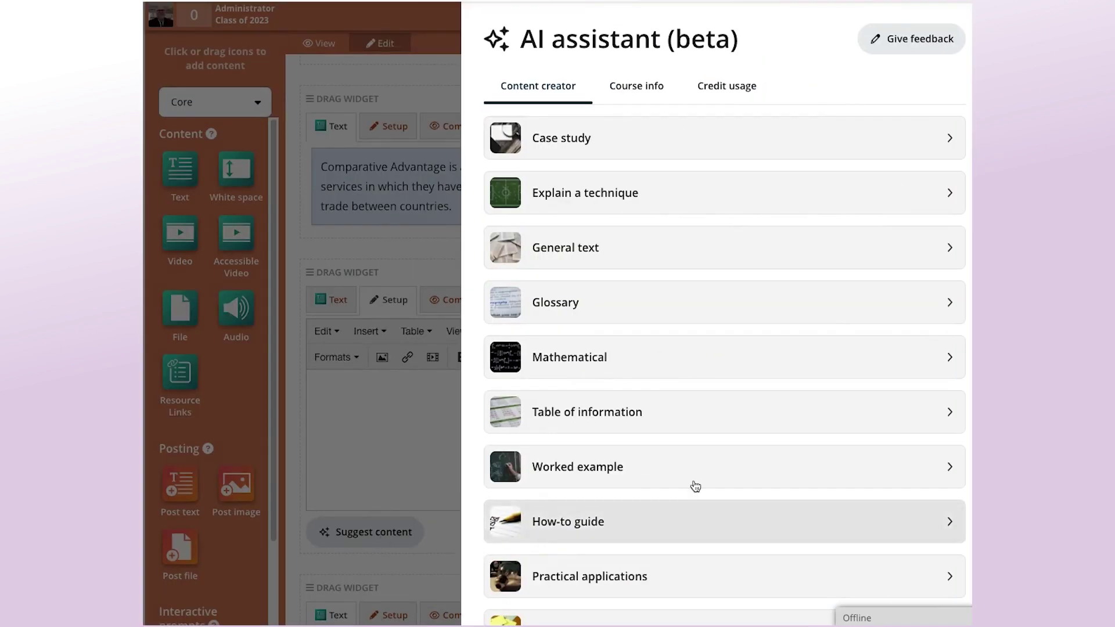
click(591, 140)
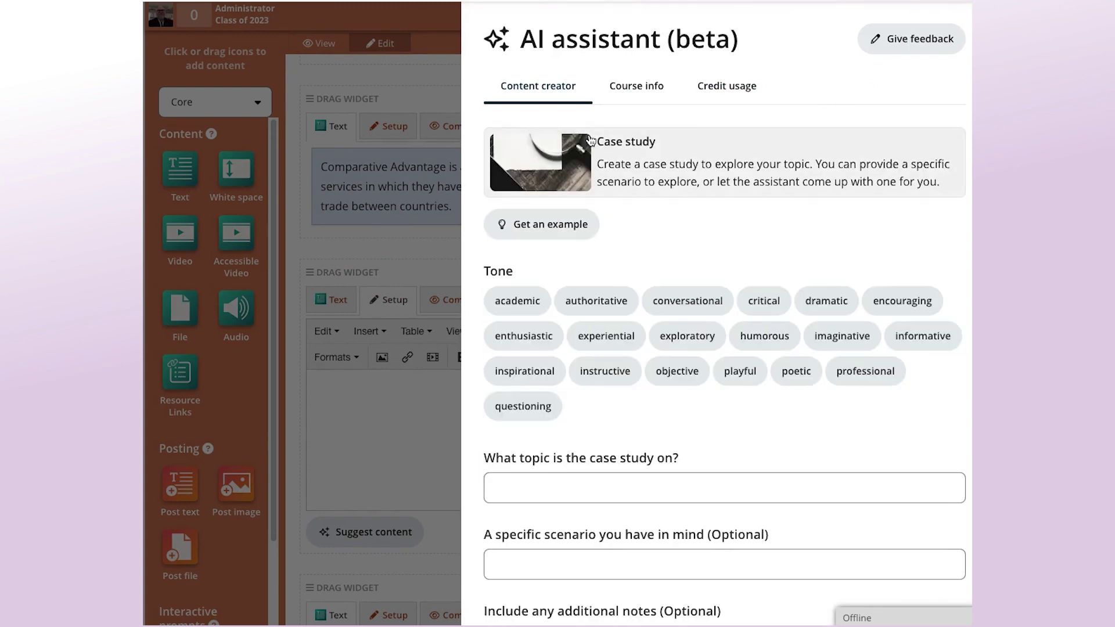
scroll(736, 225, down, 4)
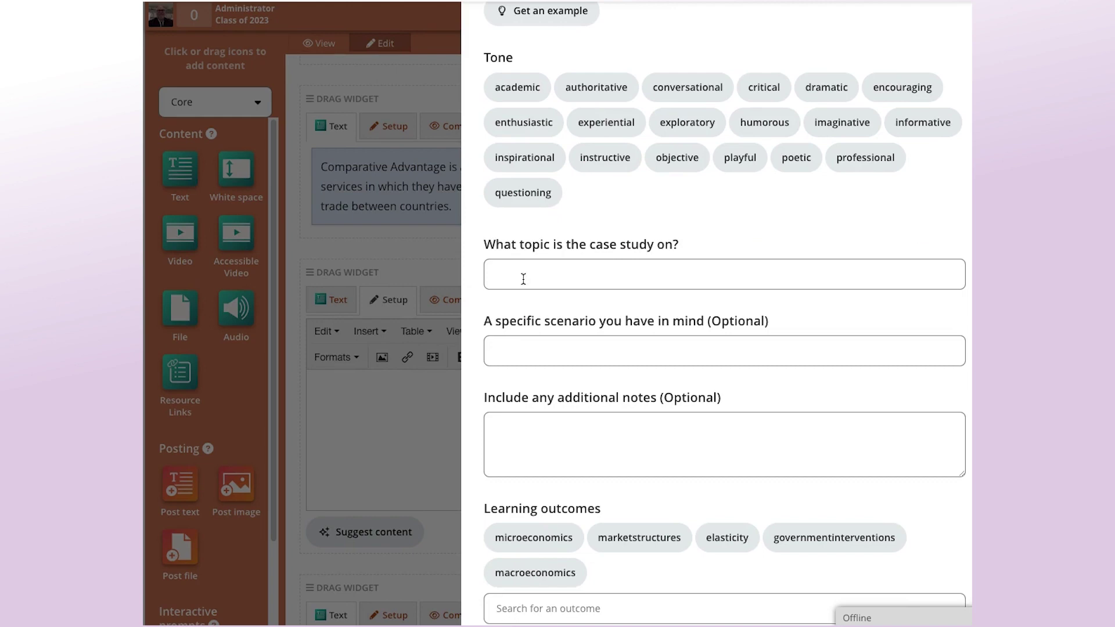
click(561, 277)
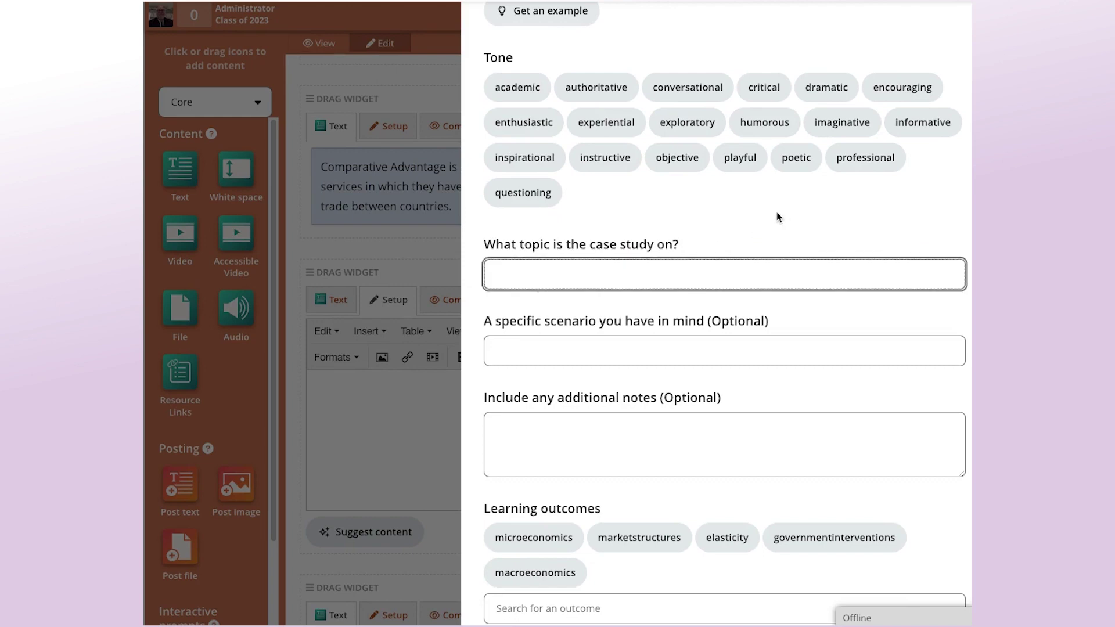
text(Comparative Advantage)
click(825, 208)
scroll(824, 208, down, 3)
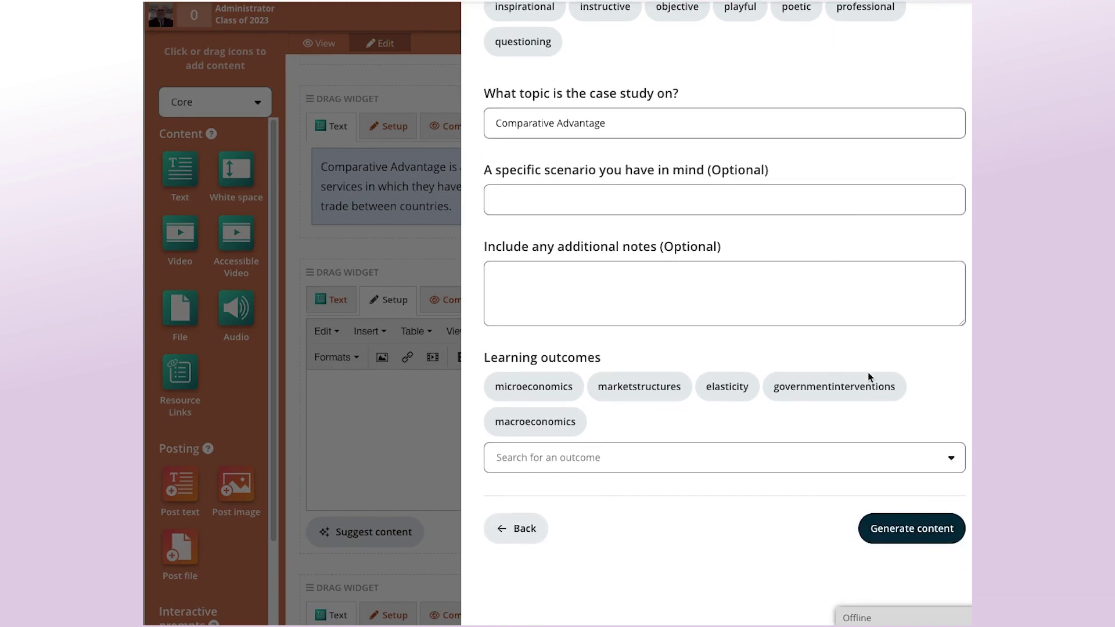
click(953, 462)
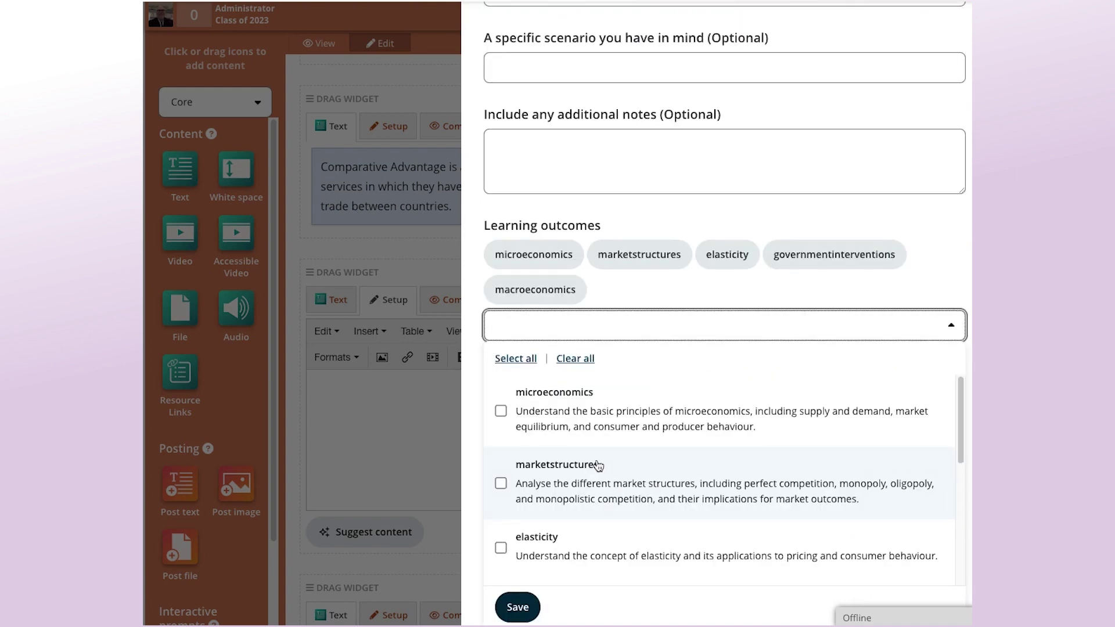
scroll(573, 431, down, 5)
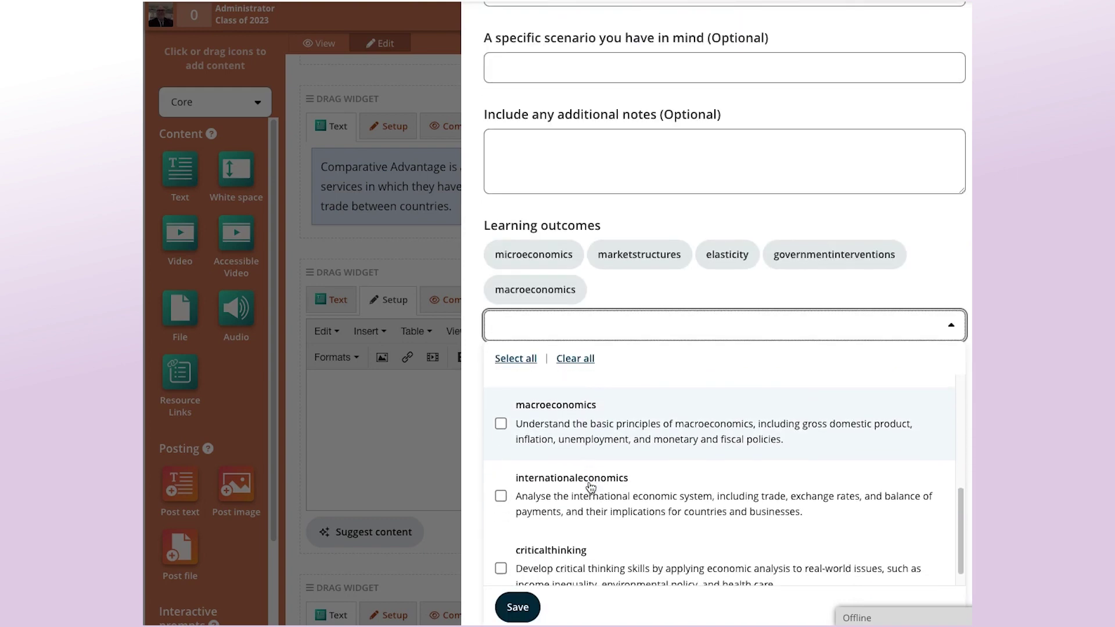
click(501, 495)
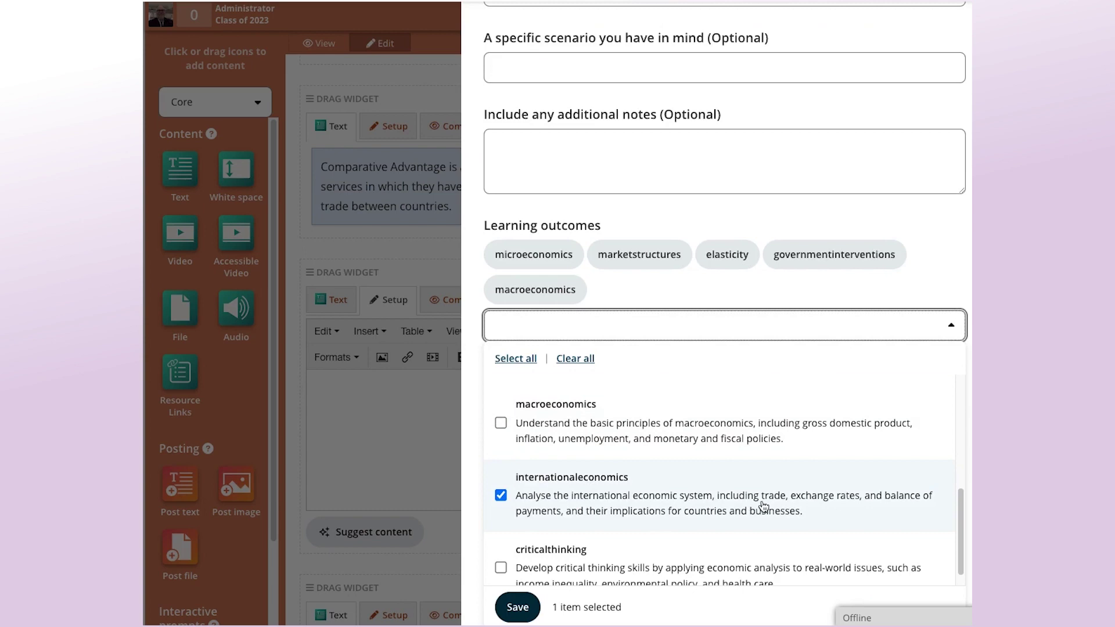
click(517, 607)
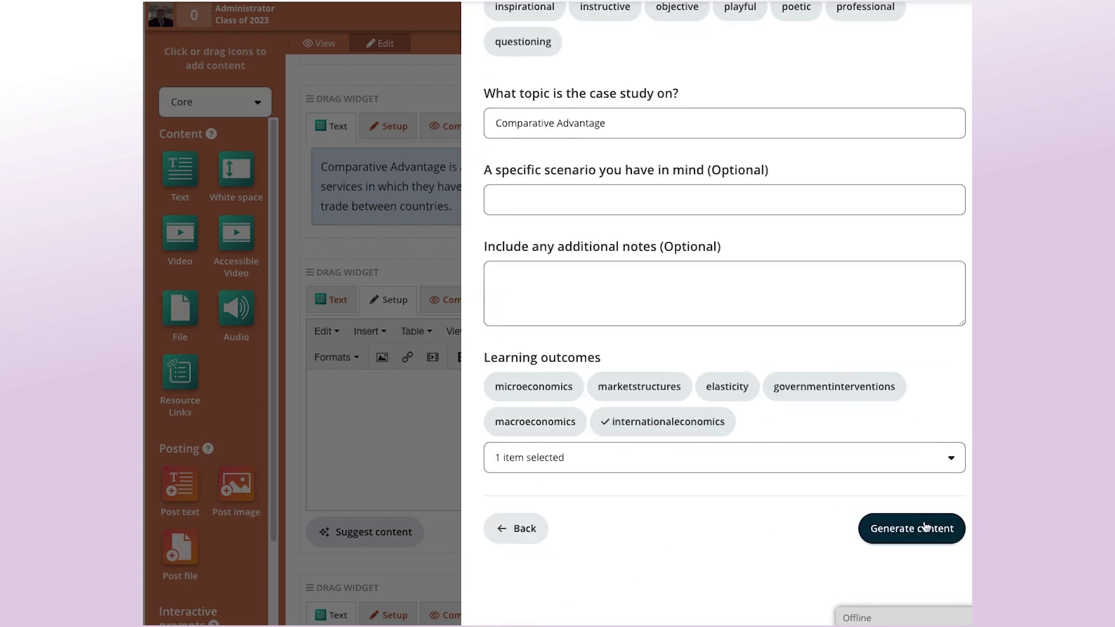
Generate 'Case Study: Comparative Advantage and International Trade' and scroll through its preview.
click(912, 535)
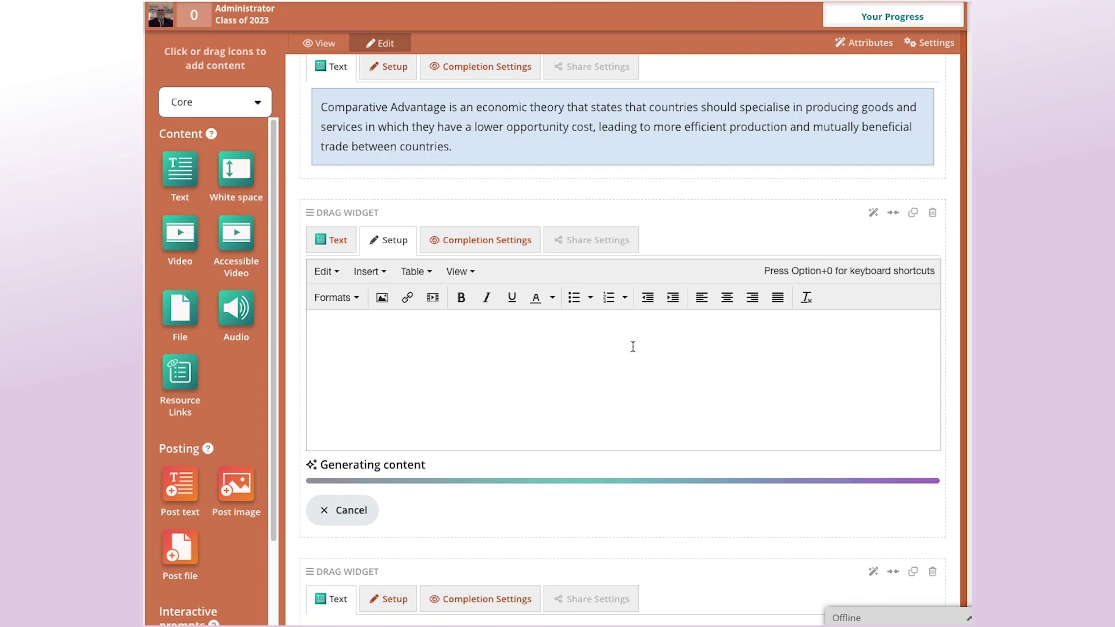
scroll(633, 347, down, 2)
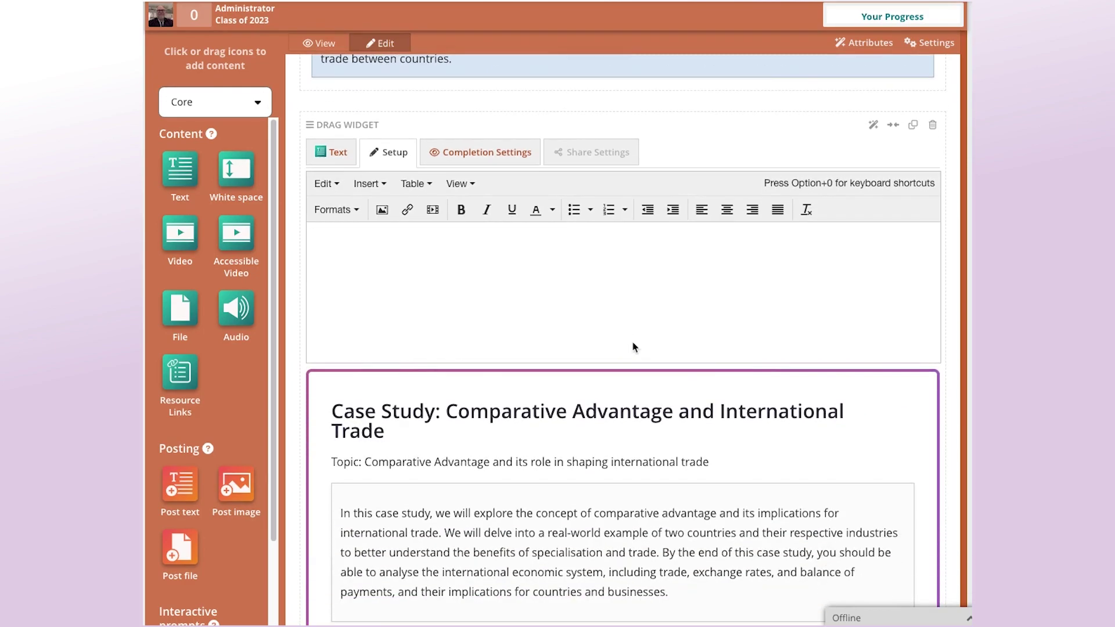
scroll(633, 346, down, 3)
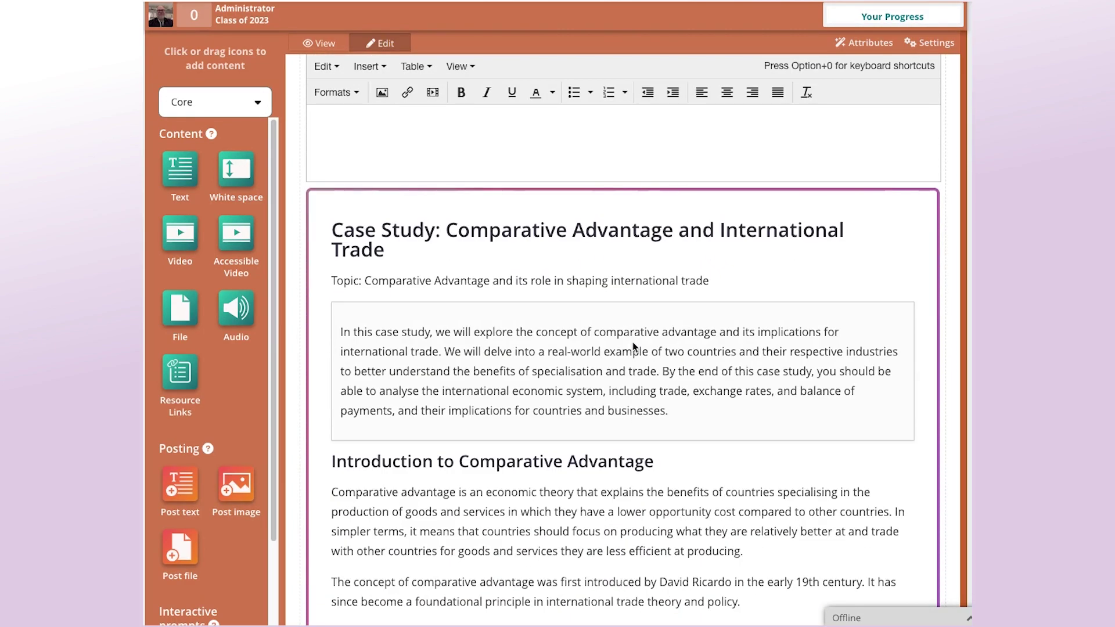
scroll(634, 347, down, 15)
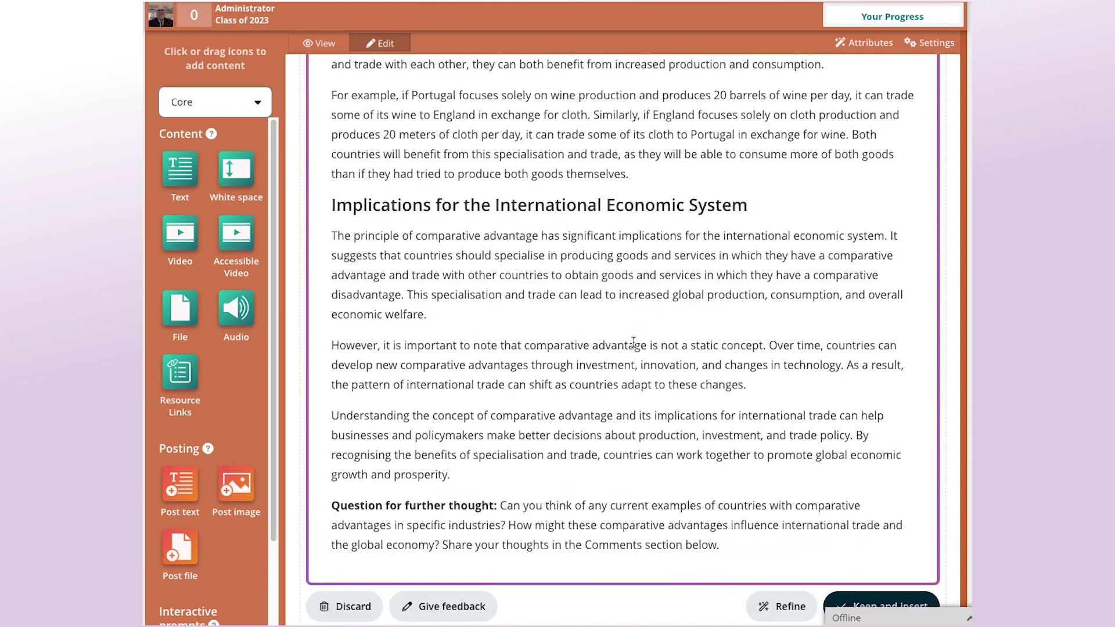
scroll(633, 347, down, 5)
Keep and insert the case study, then review its Portugal–England wine and cloth table.
click(861, 337)
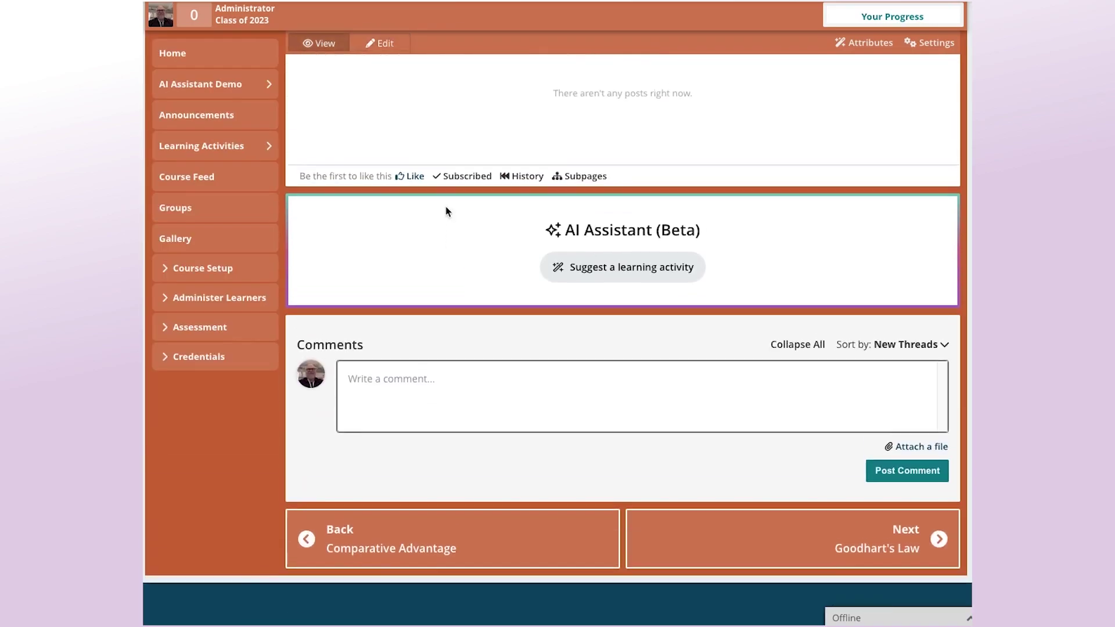
scroll(456, 211, up, 20)
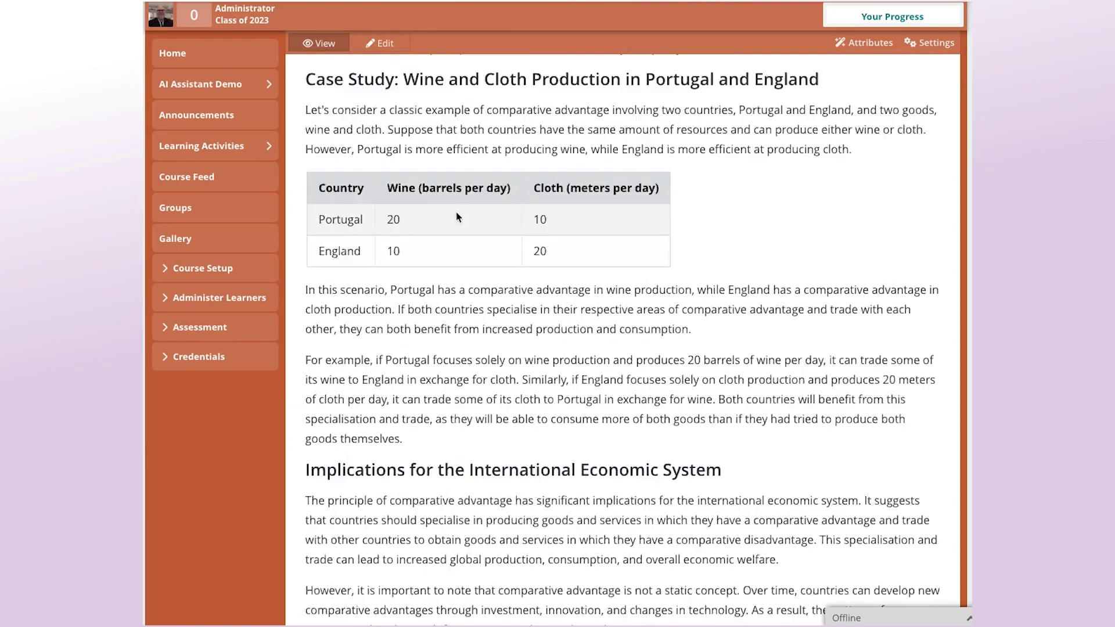
scroll(457, 217, up, 2)
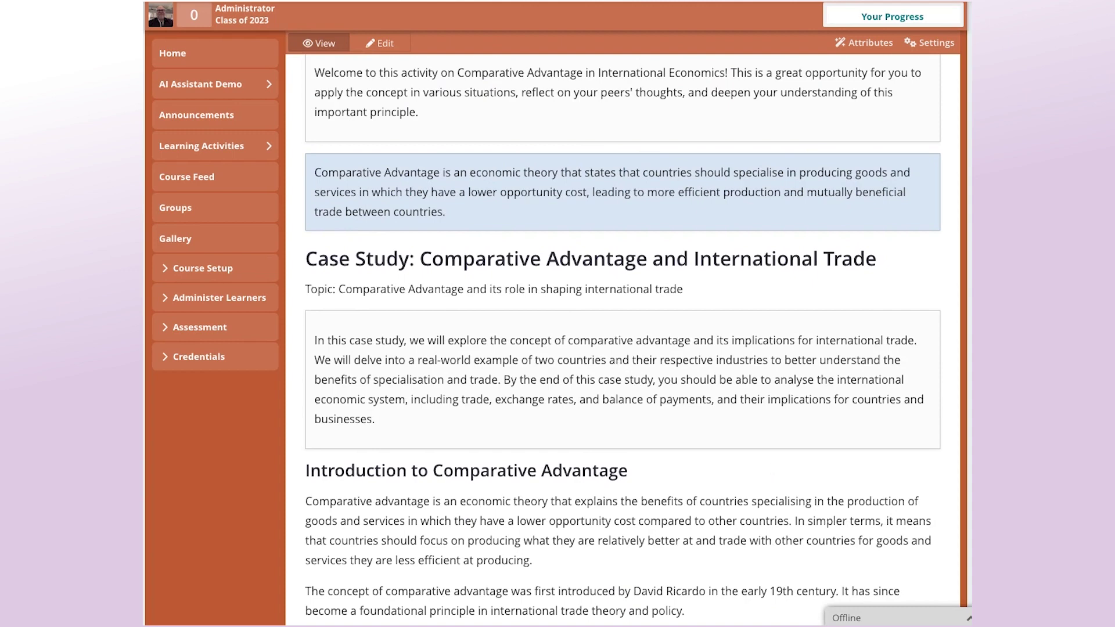
scroll(574, 299, down, 2)
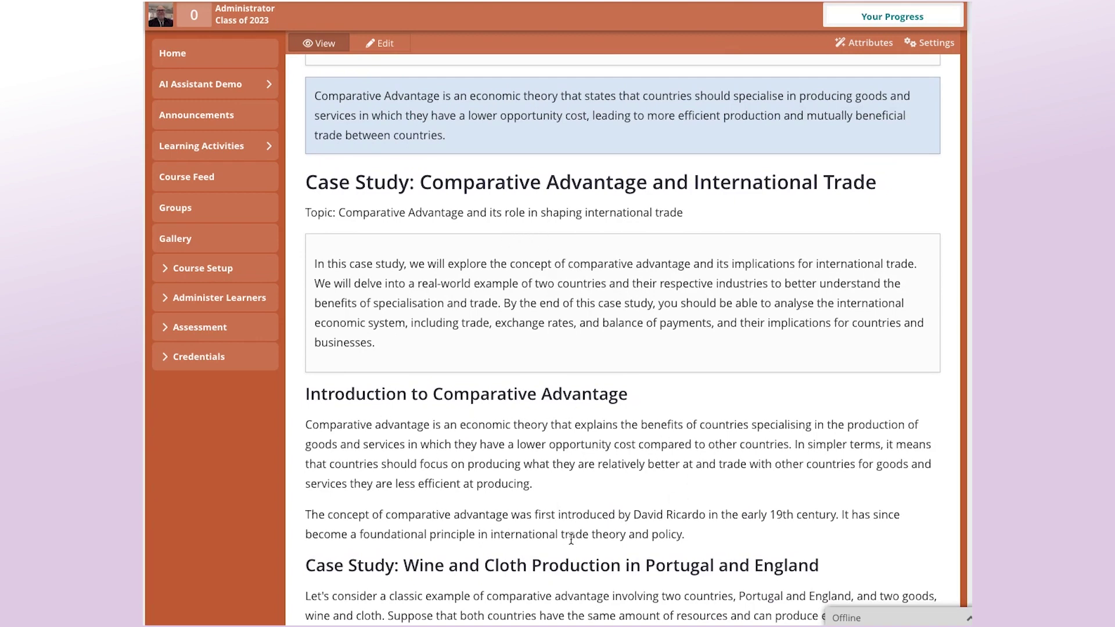
scroll(553, 431, down, 3)
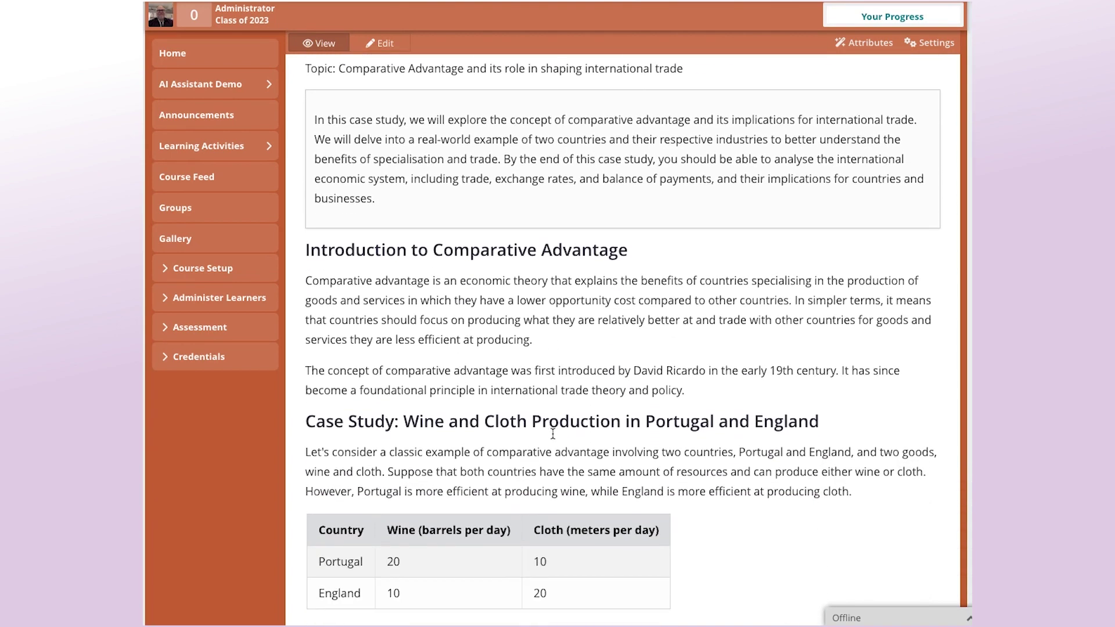
scroll(553, 434, down, 2)
scroll(553, 434, down, 3)
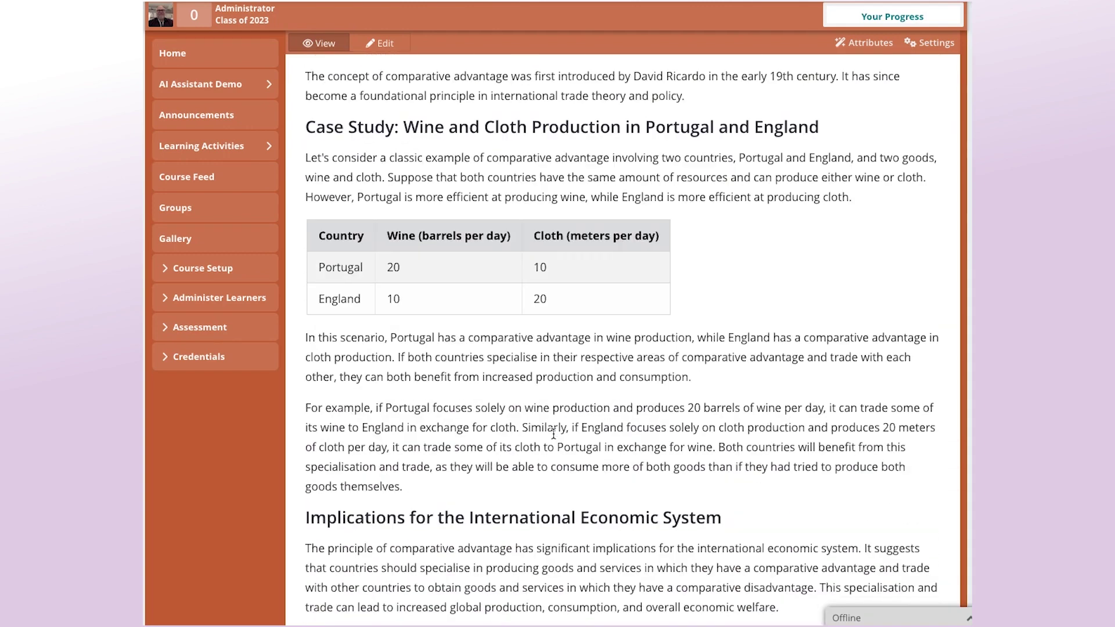
scroll(553, 435, down, 2)
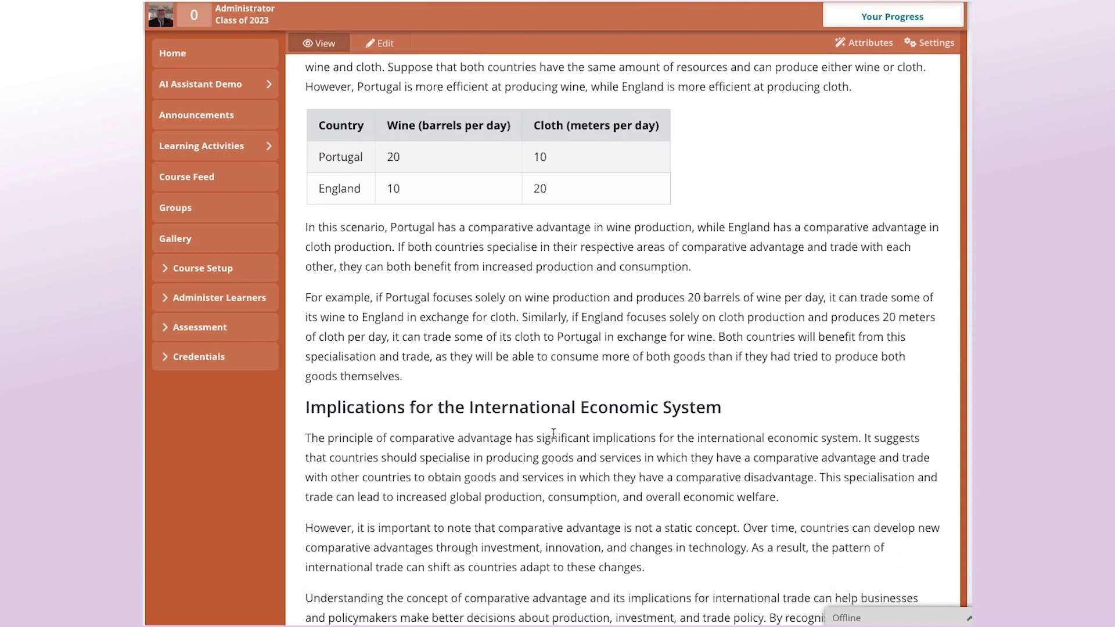
scroll(555, 437, up, 2)
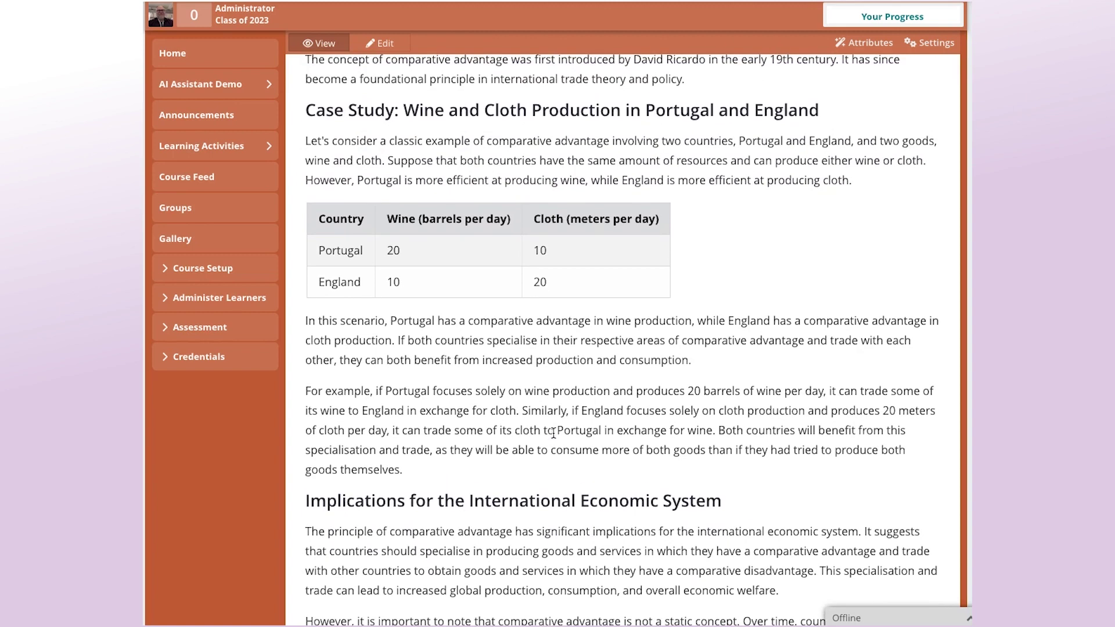
scroll(553, 433, up, 1)
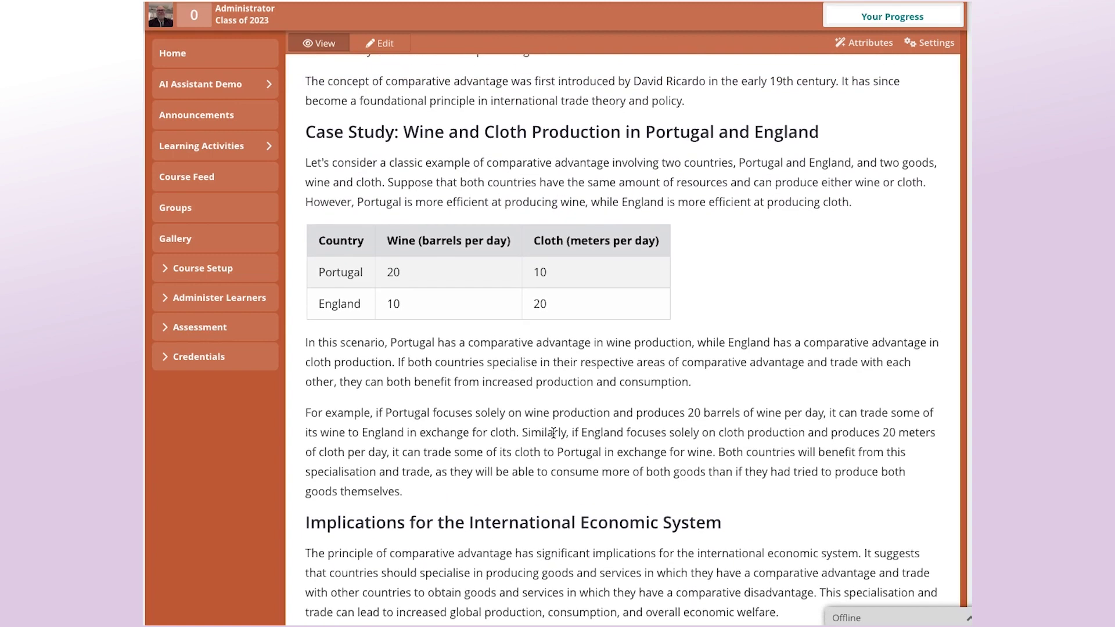
scroll(554, 432, down, 8)
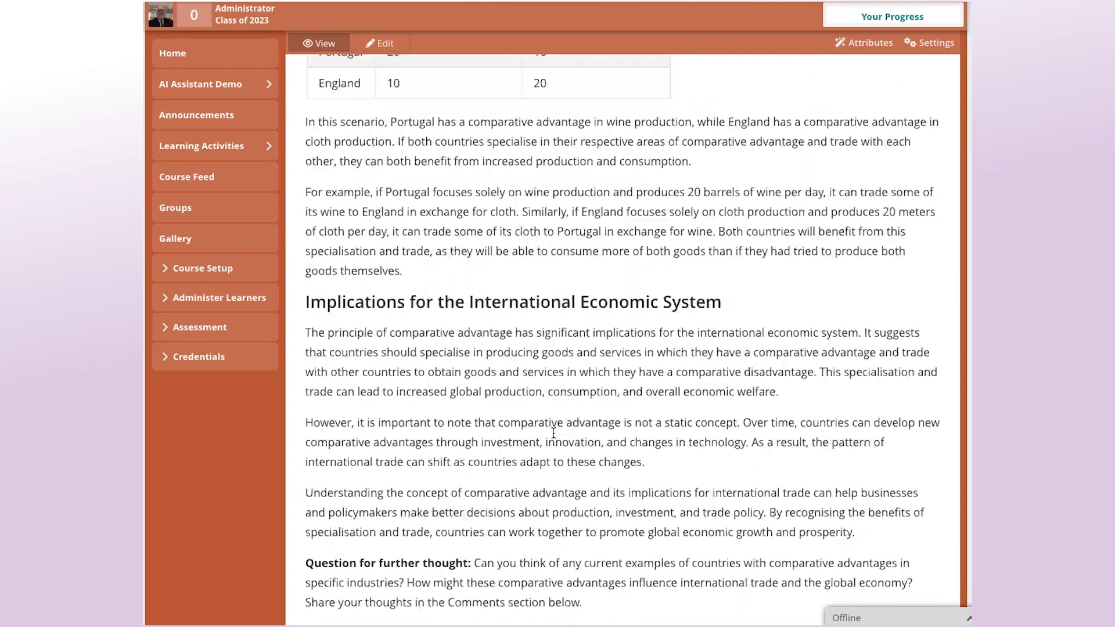
scroll(571, 430, up, 4)
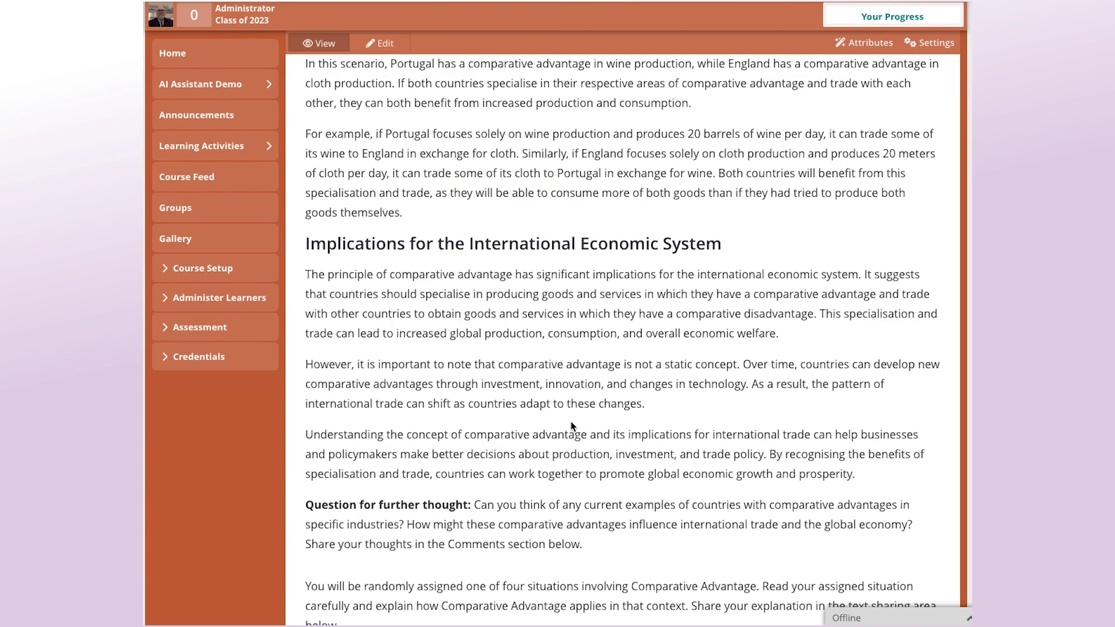